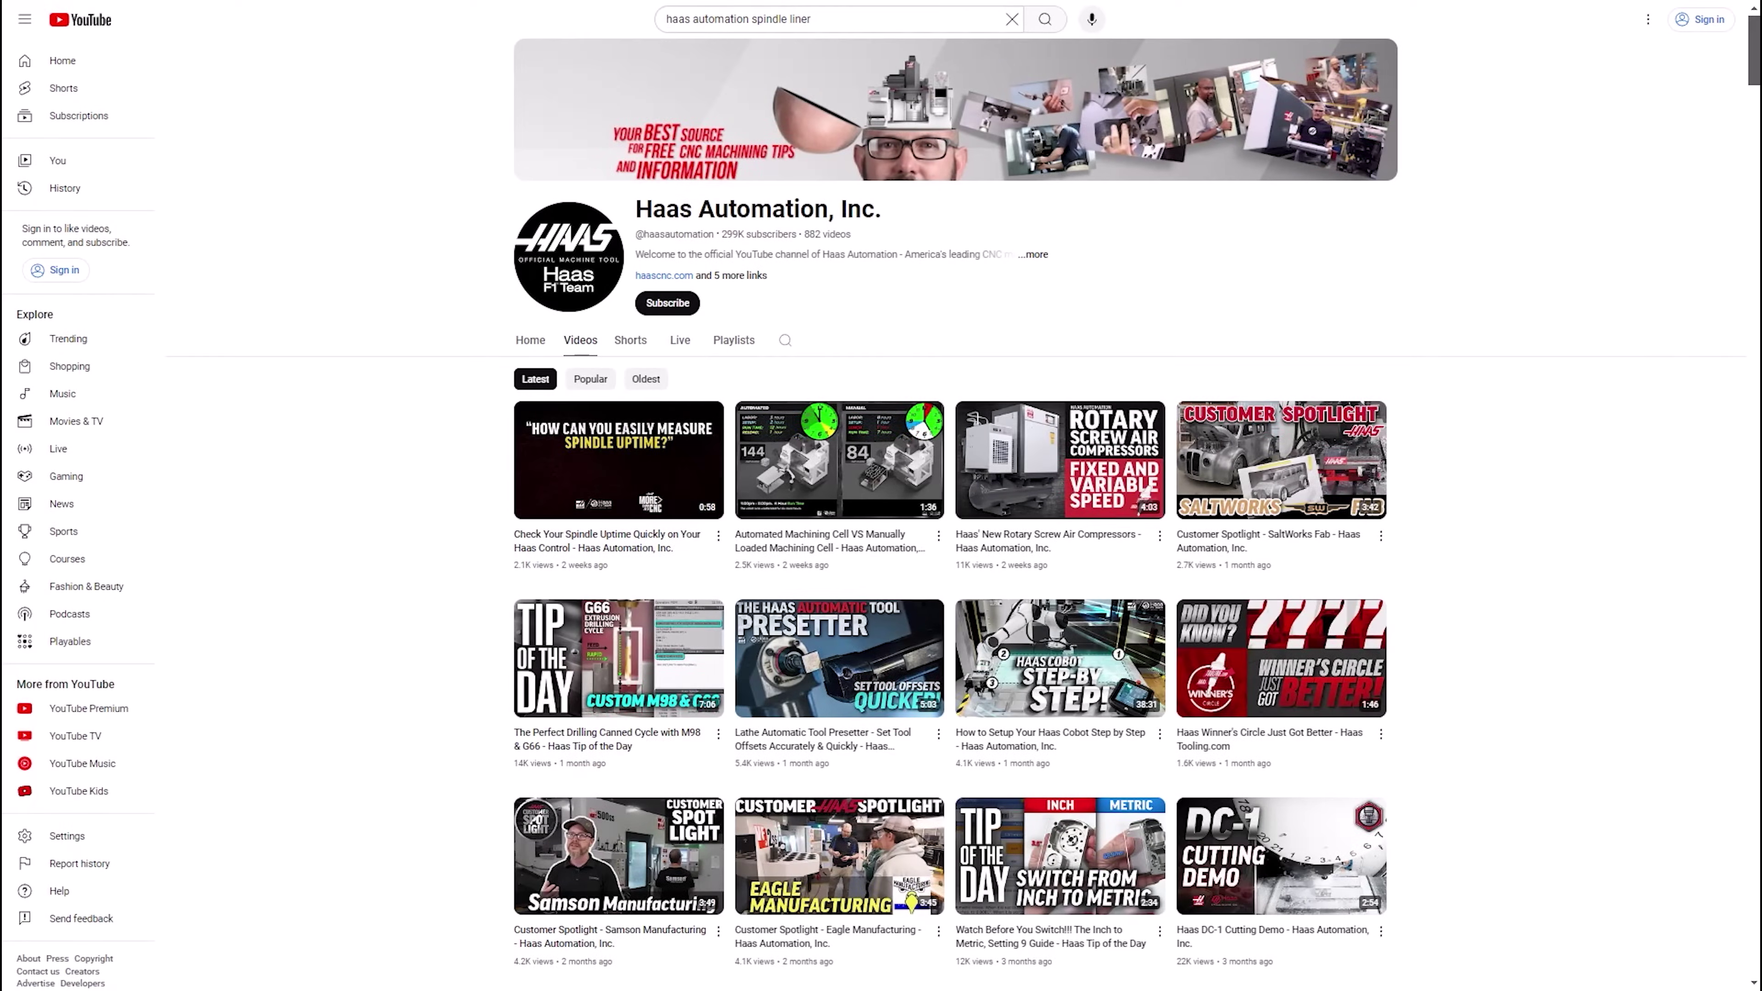
Step: Browse the Haas Automation channel's video list down through its older uploads
scroll(951, 528, down, 20)
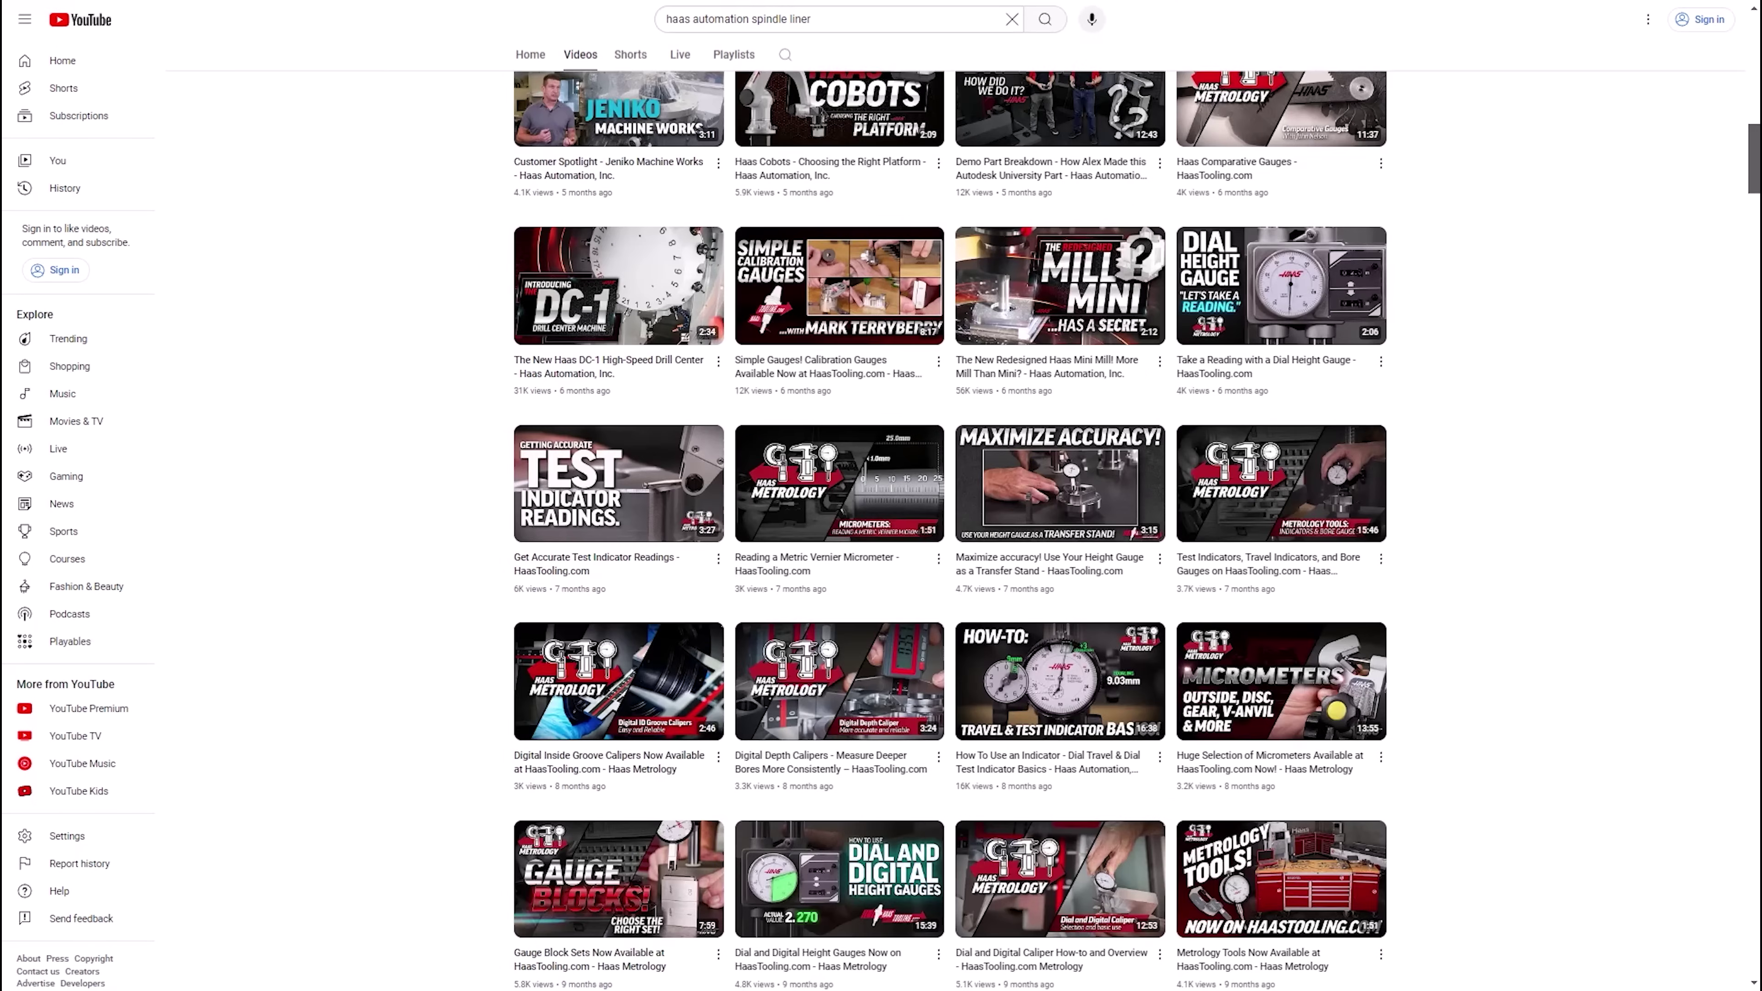
scroll(951, 528, down, 20)
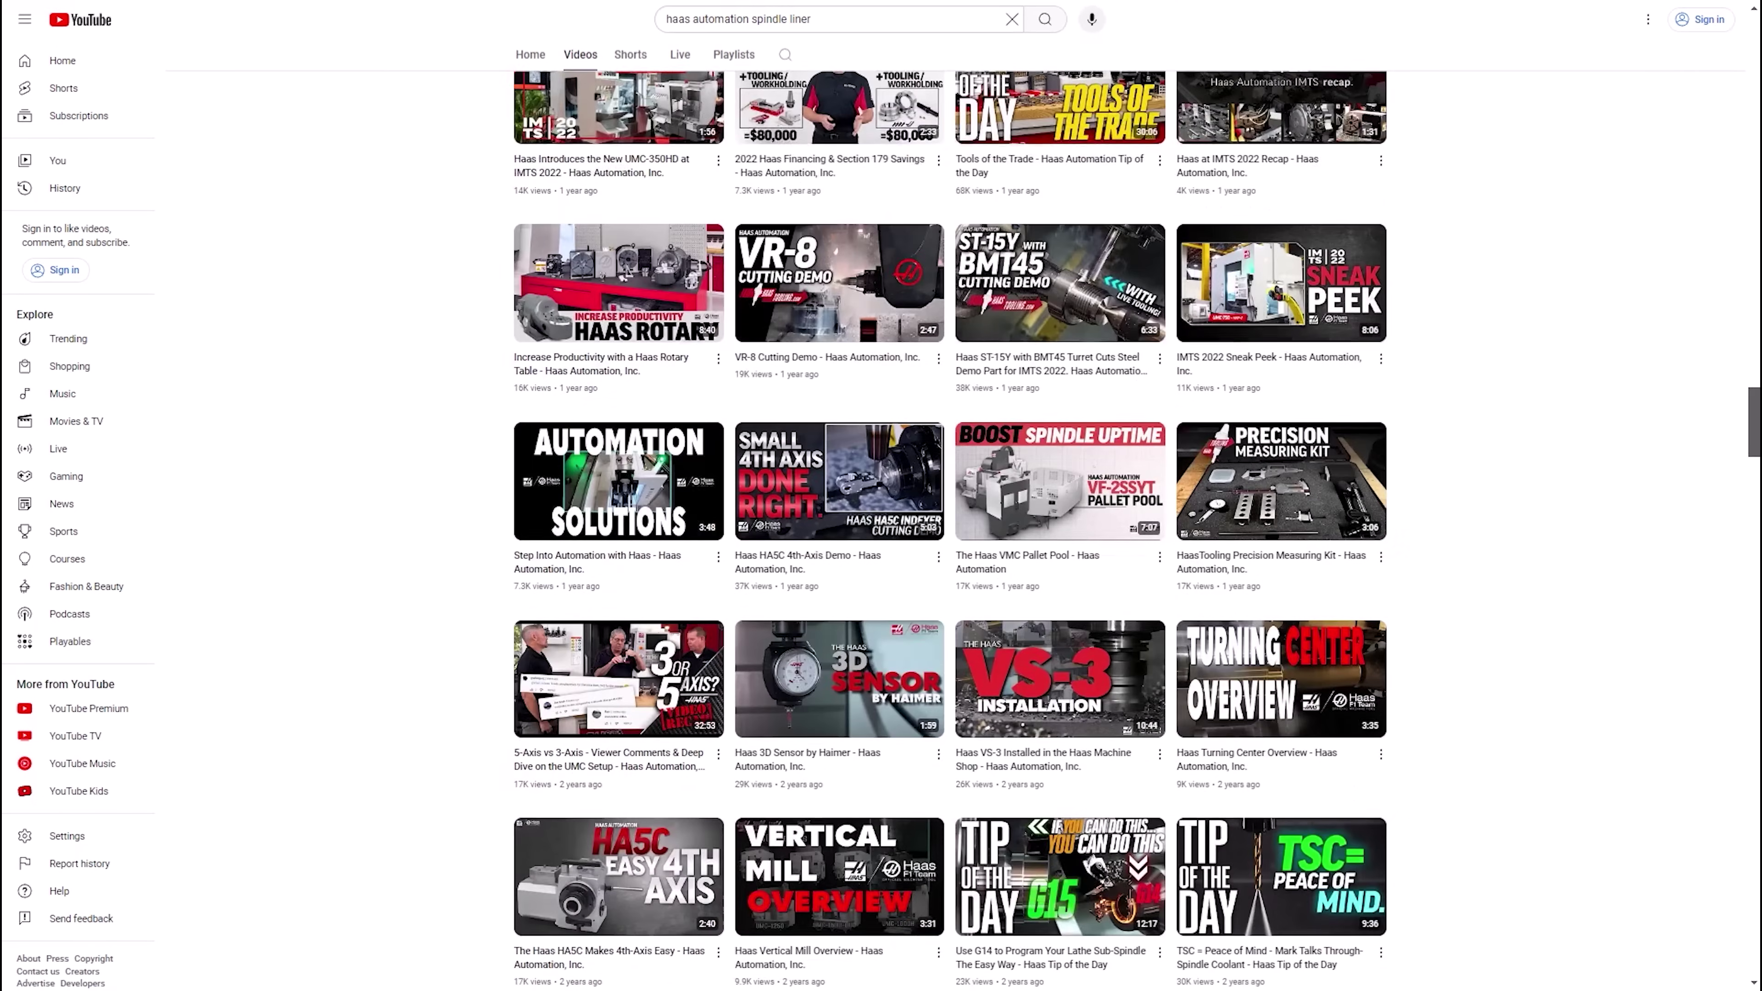
scroll(950, 528, down, 12)
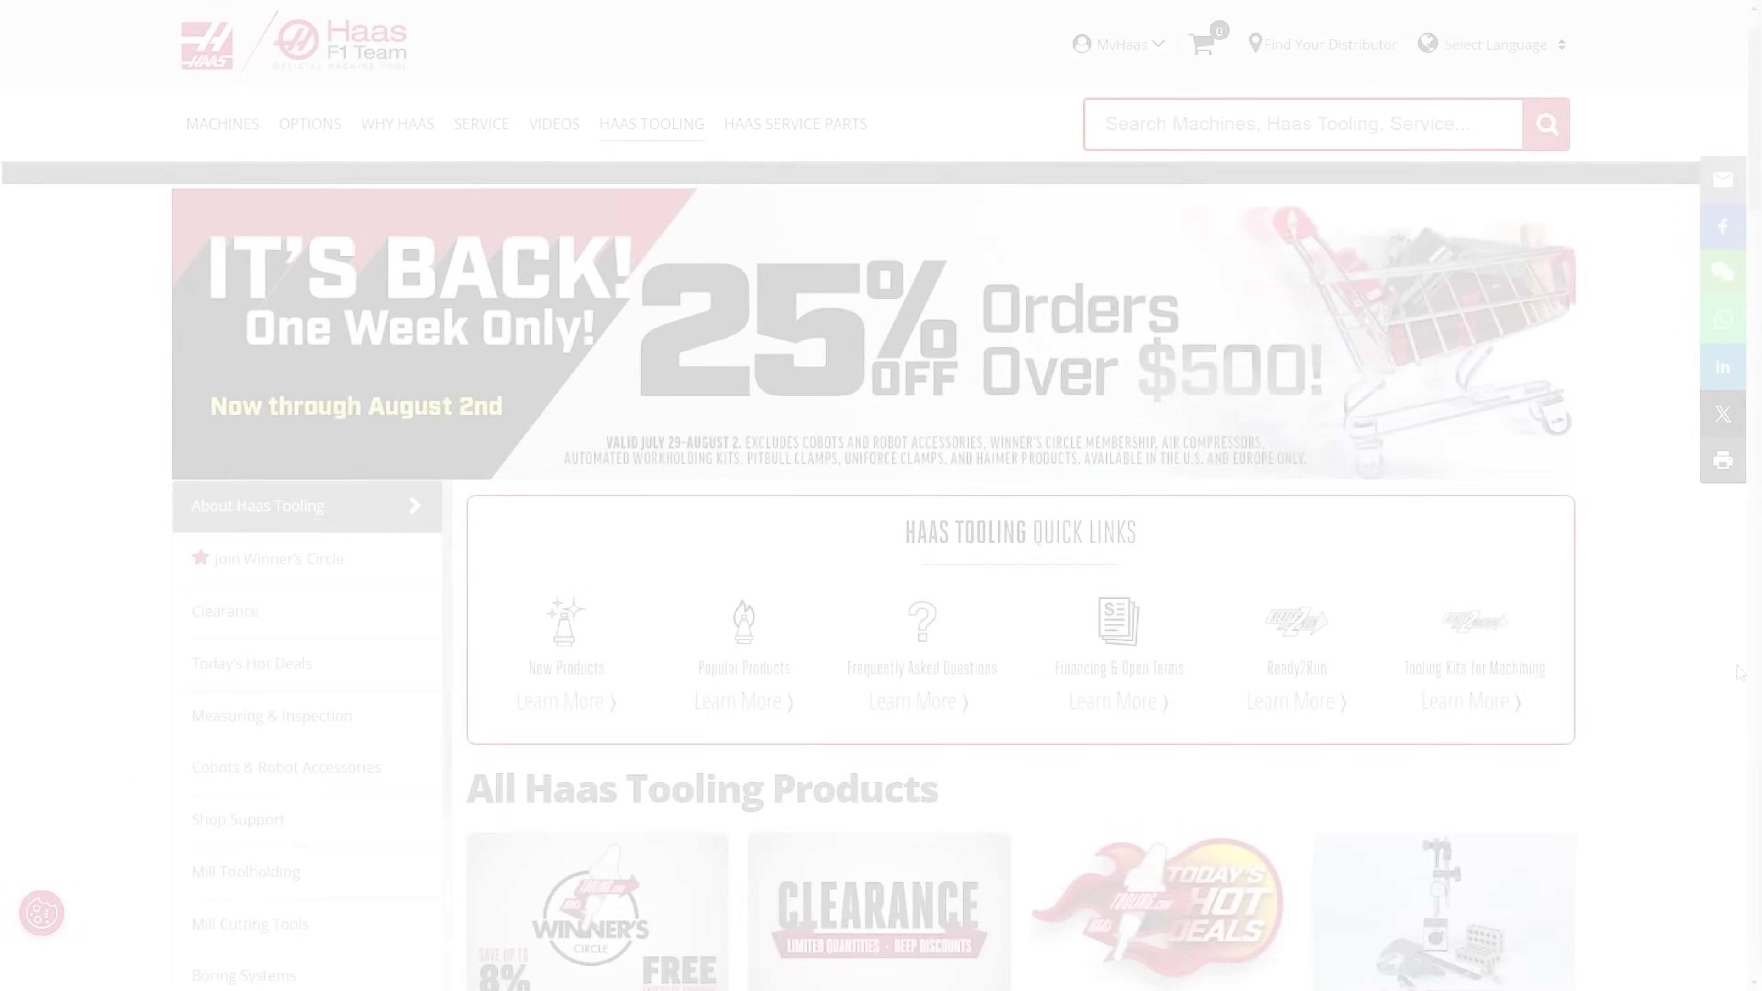
Step: On the Haas Tooling site, open Spindle Reduction Sleeves / Liners under Lathe Workholding and review the Spindle Adapter & Liners Compatibility section
scroll(439, 694, down, 5)
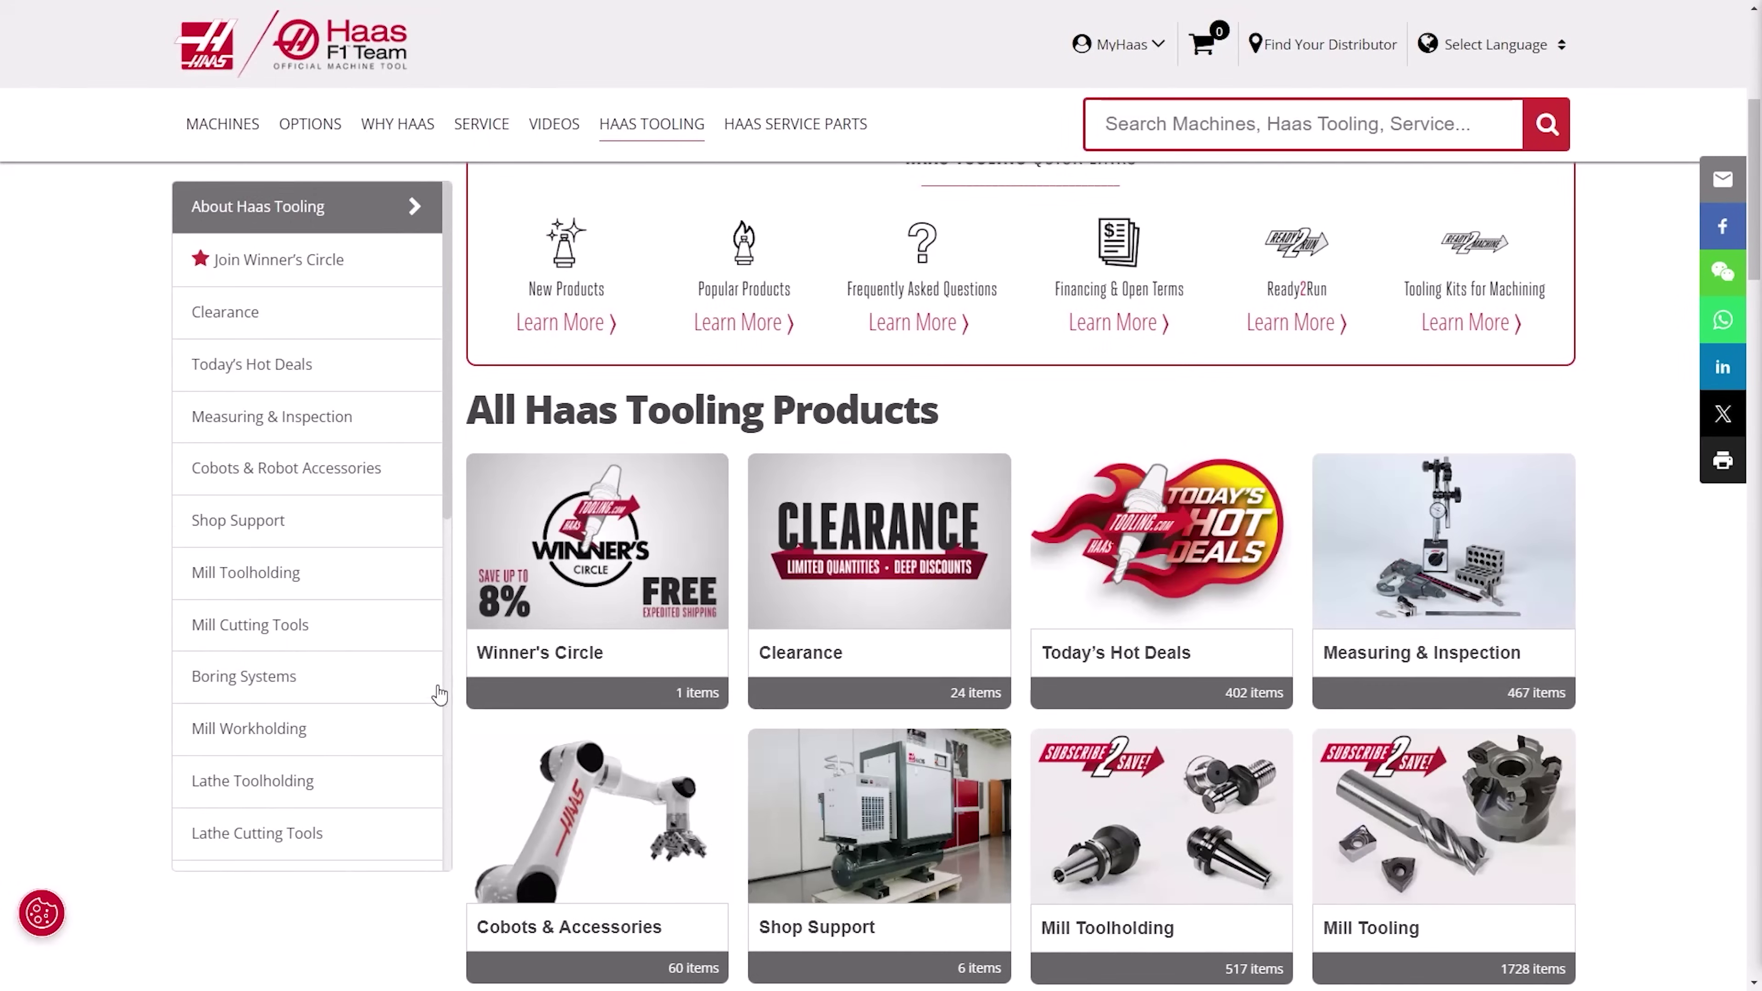
scroll(439, 694, down, 5)
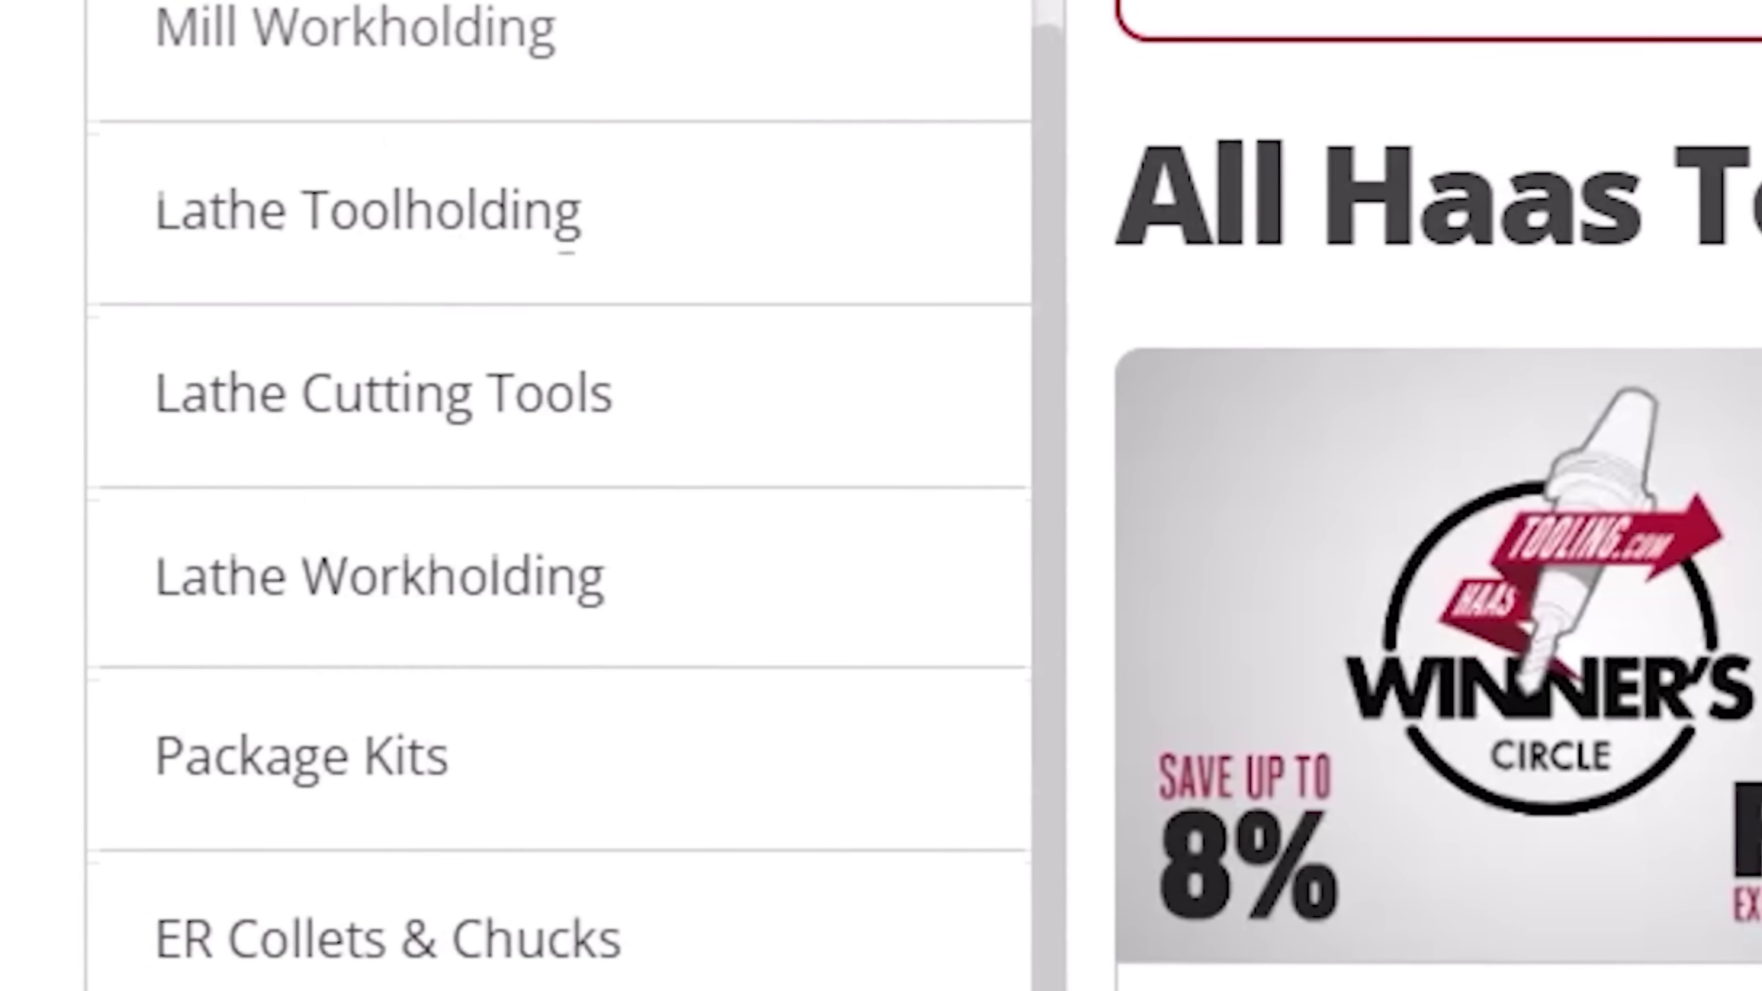
click(642, 628)
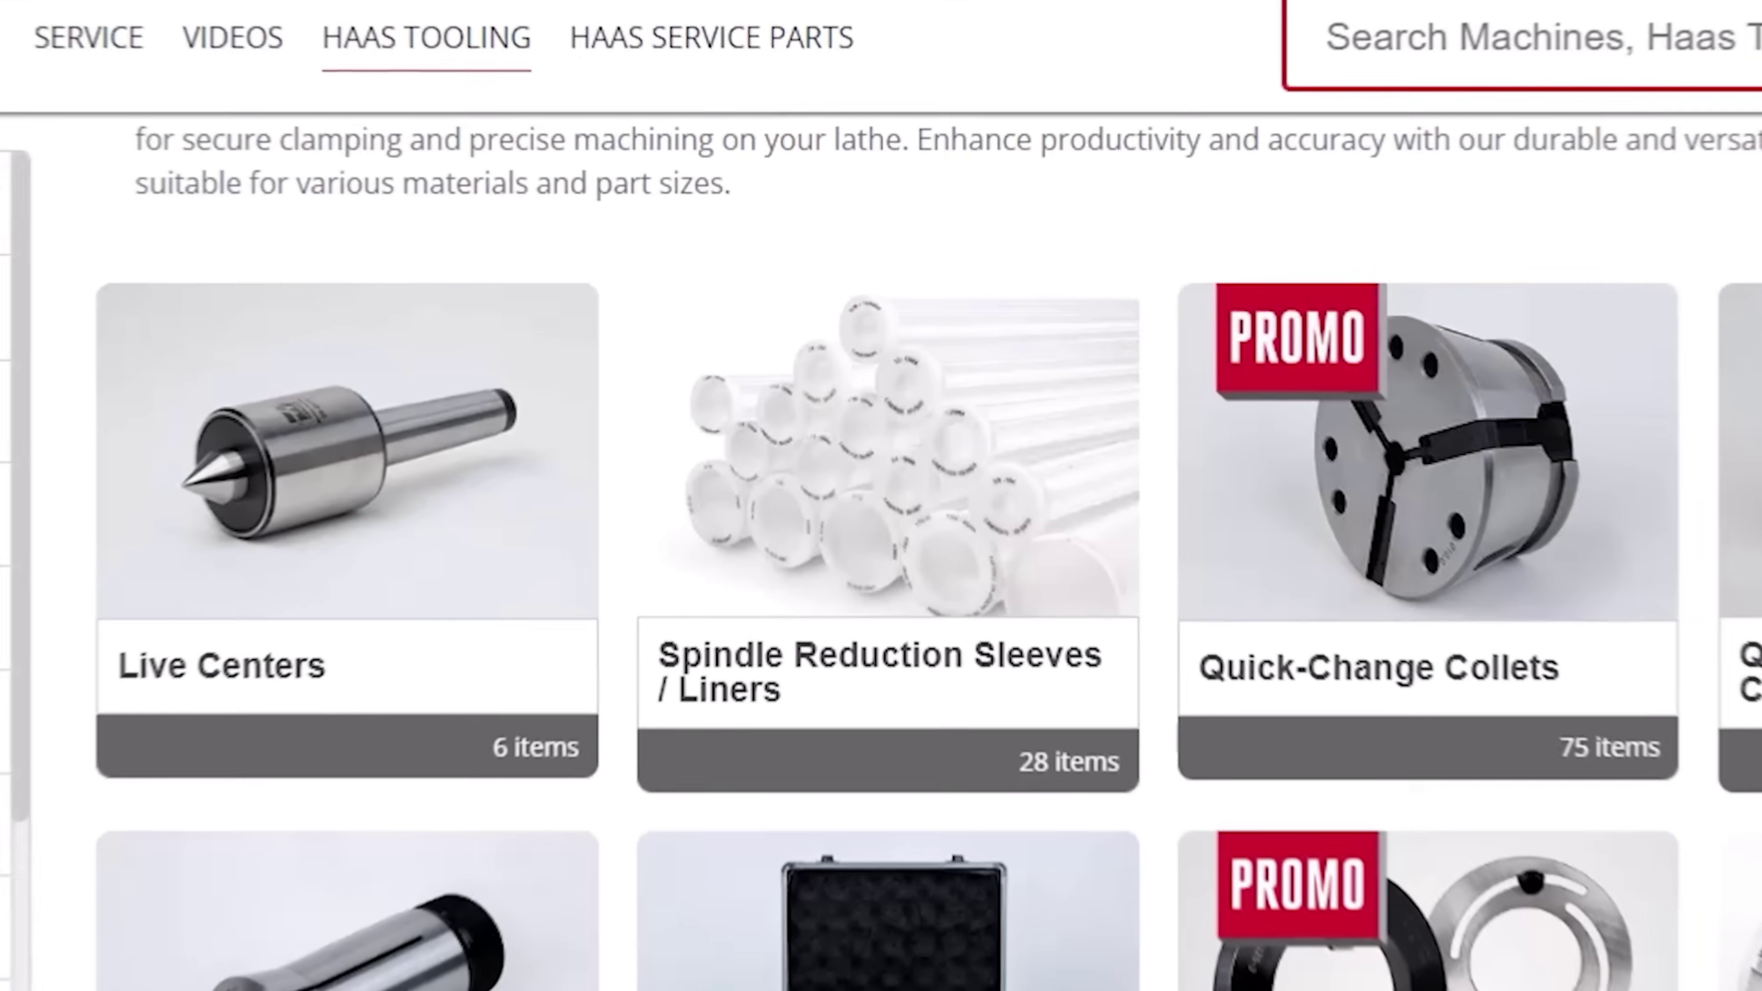
click(899, 756)
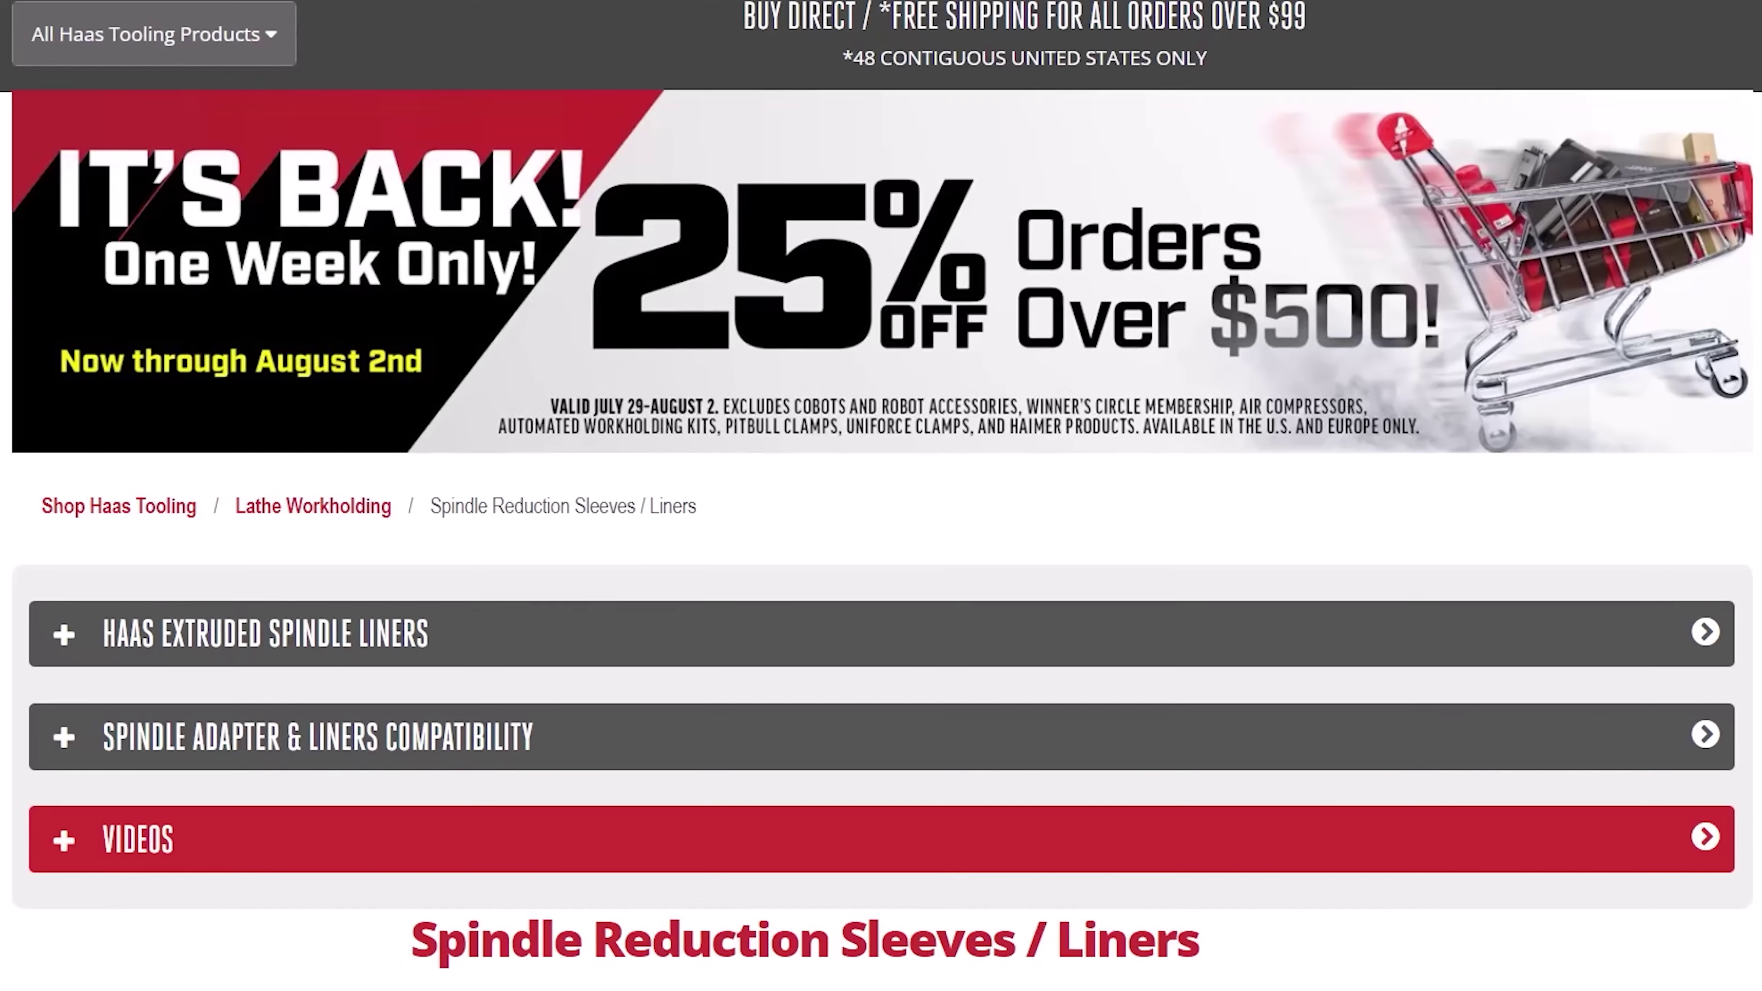
click(1699, 735)
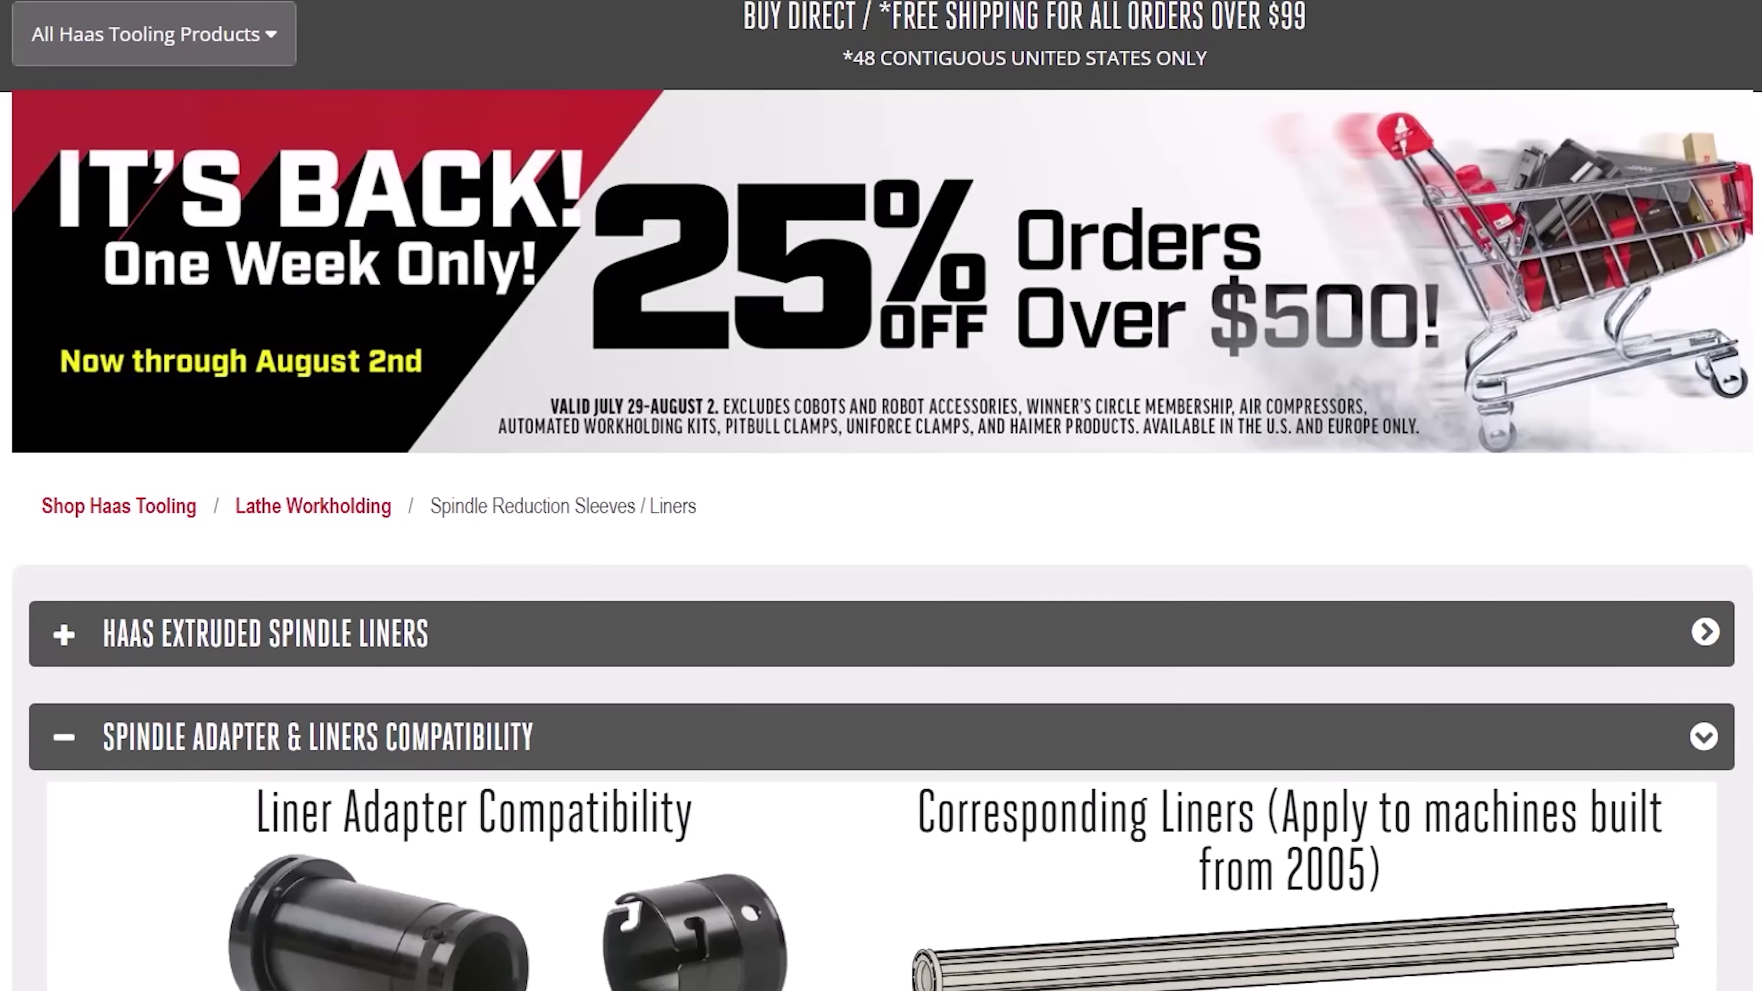
scroll(881, 495, down, 10)
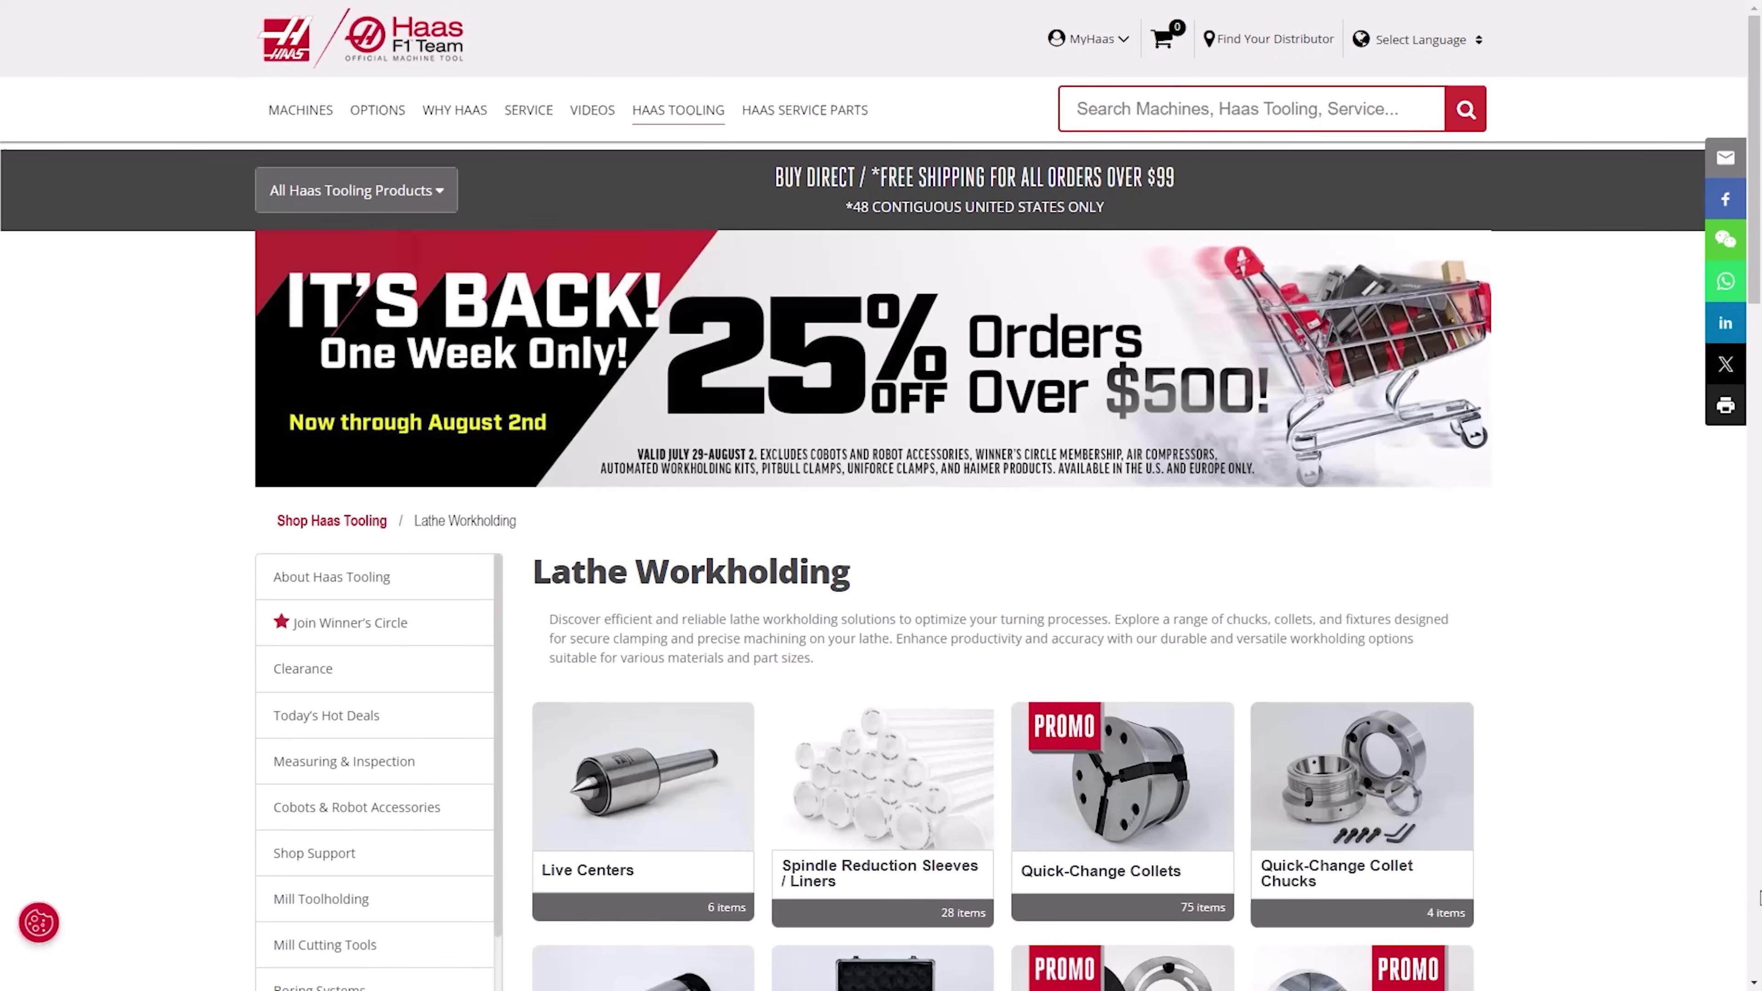
Step: Open the Bar Pullers category under Lathe Workholding and expand the Bar Pull VPS Template section
scroll(1760, 899, down, 8)
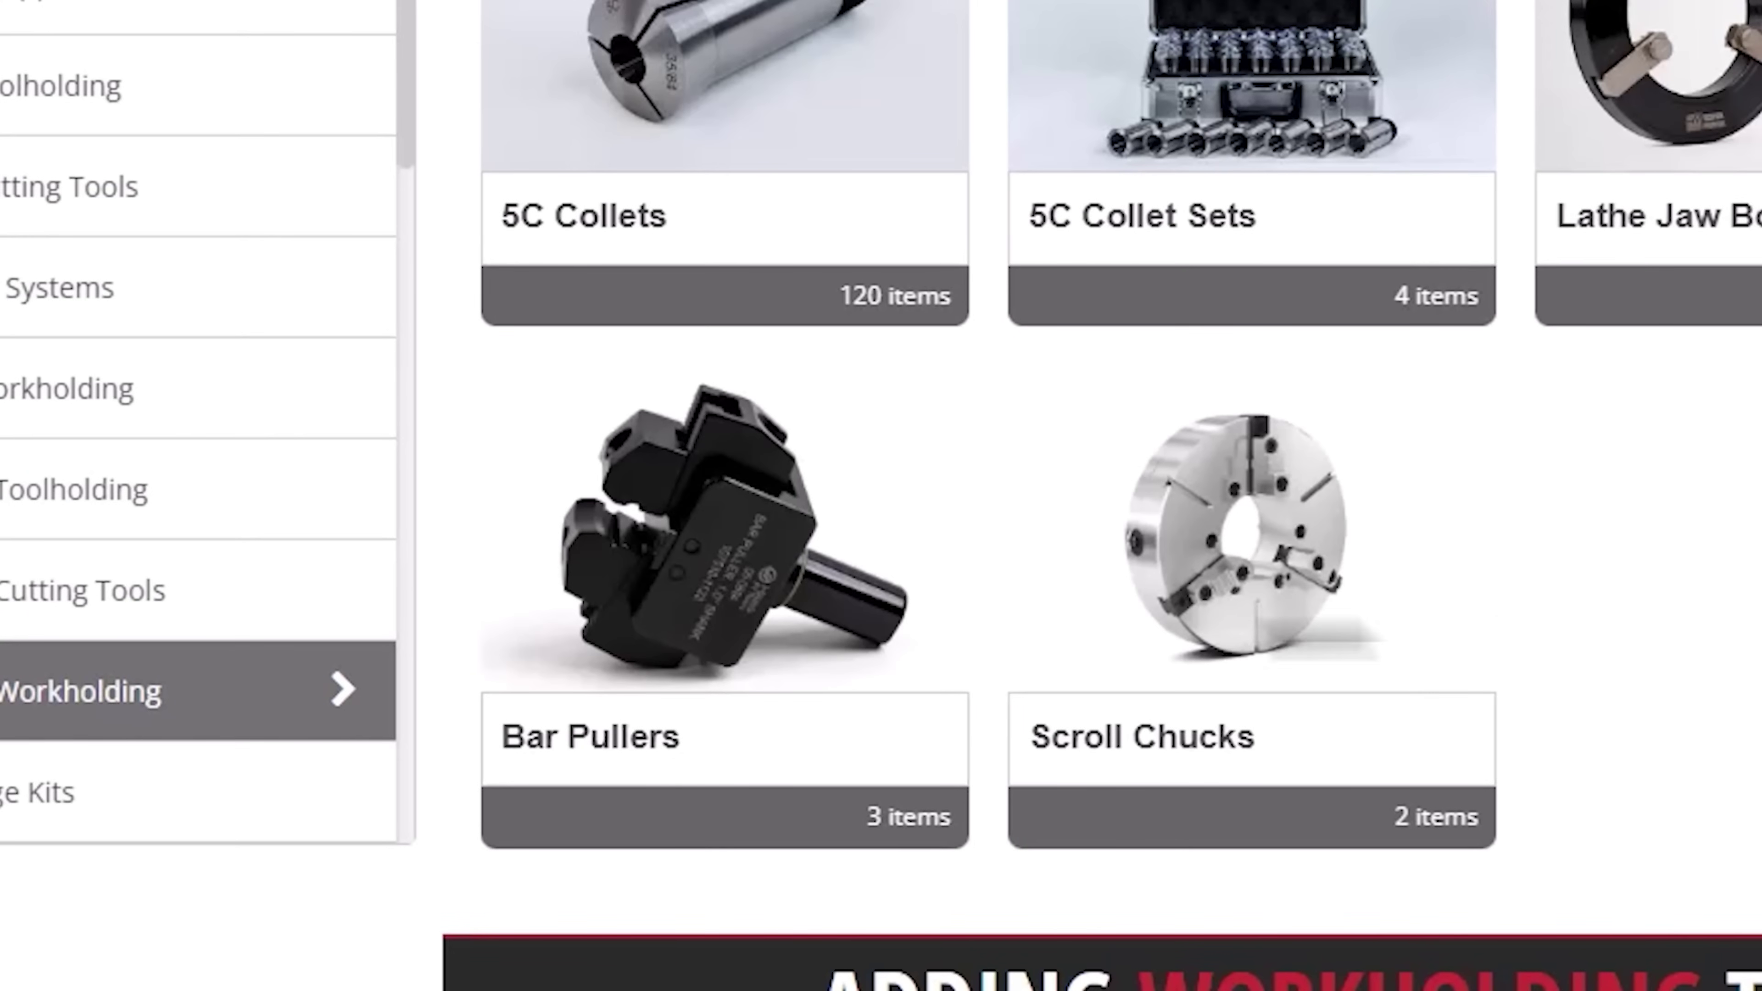
click(735, 618)
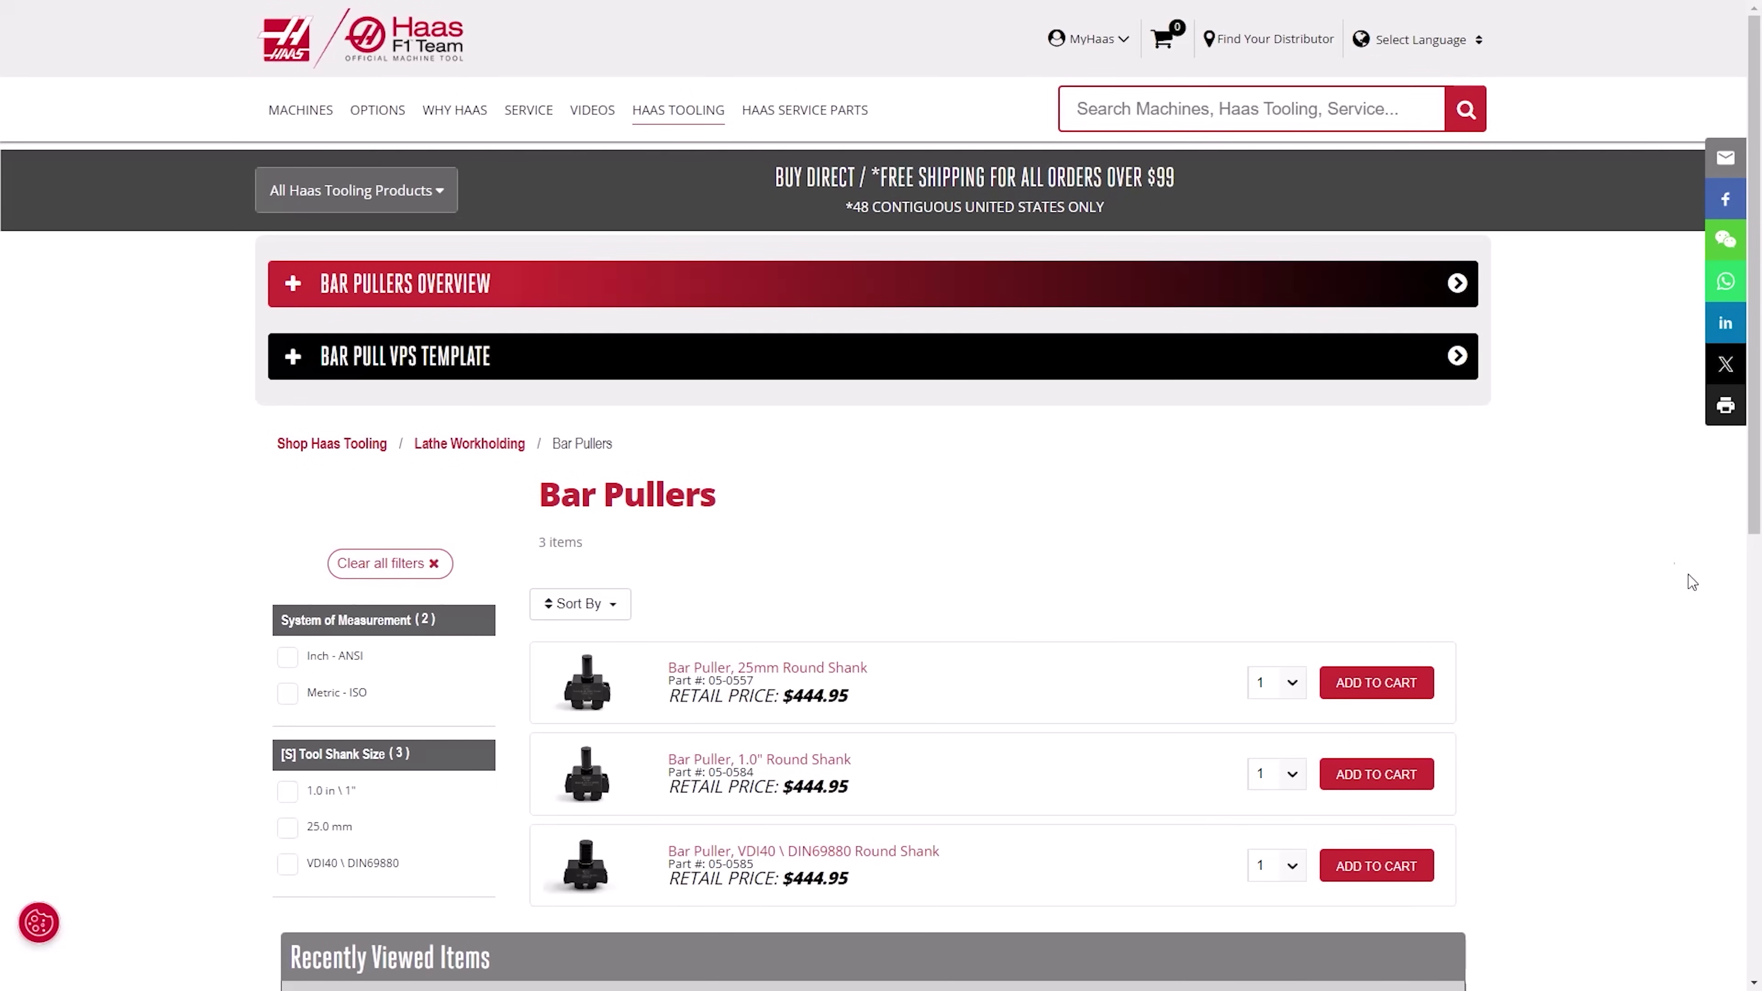
click(1460, 359)
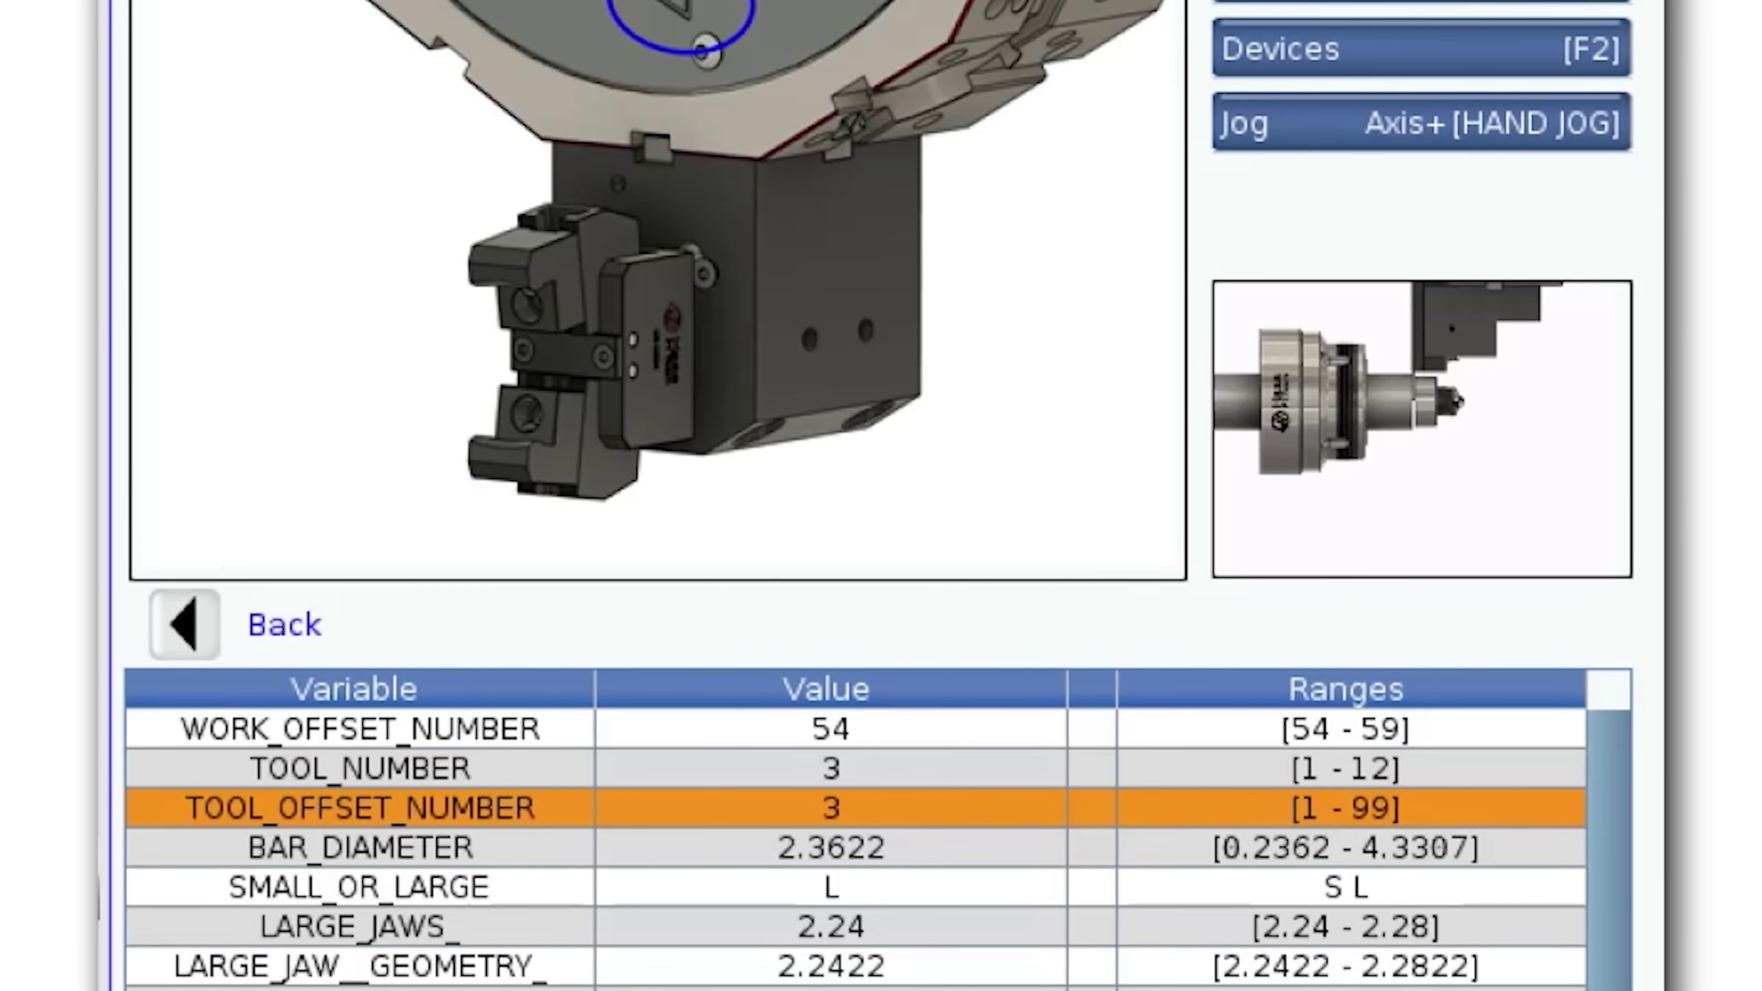
Step: Set BAR_DIAMETER to 2.5 in the Bar Puller VPS template and select the USE_LARGE_JAWS_ variable
click(359, 848)
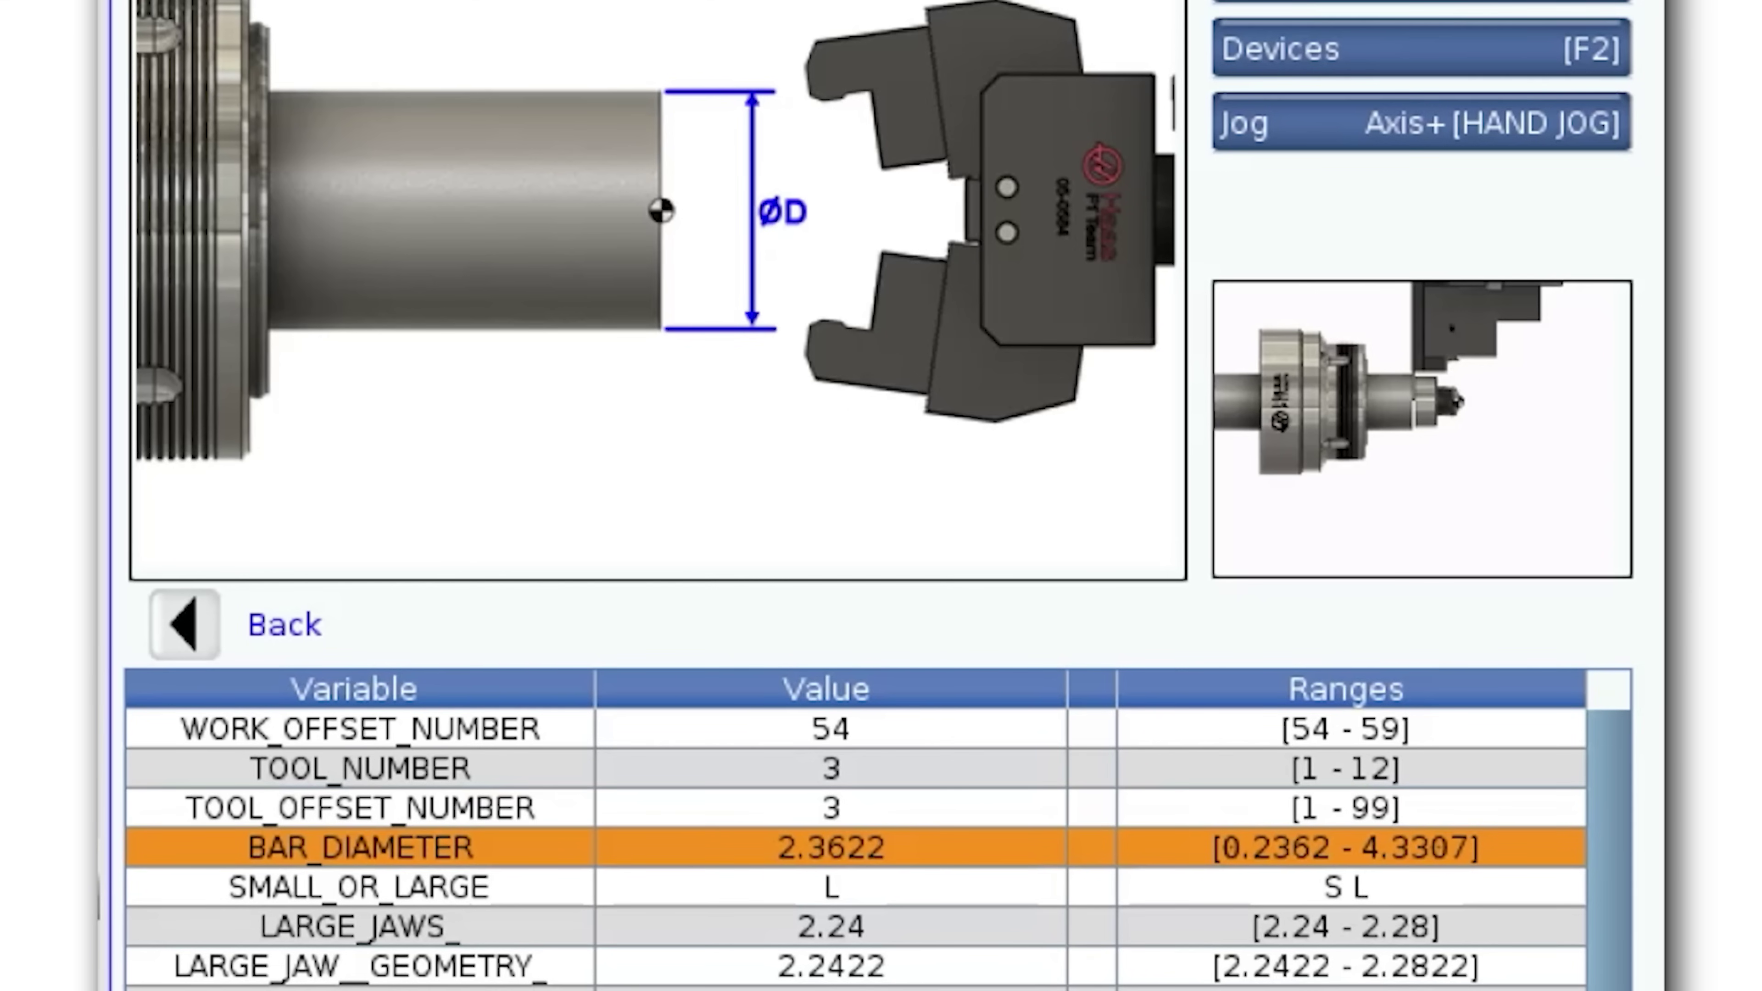
text(2.5)
key(Return)
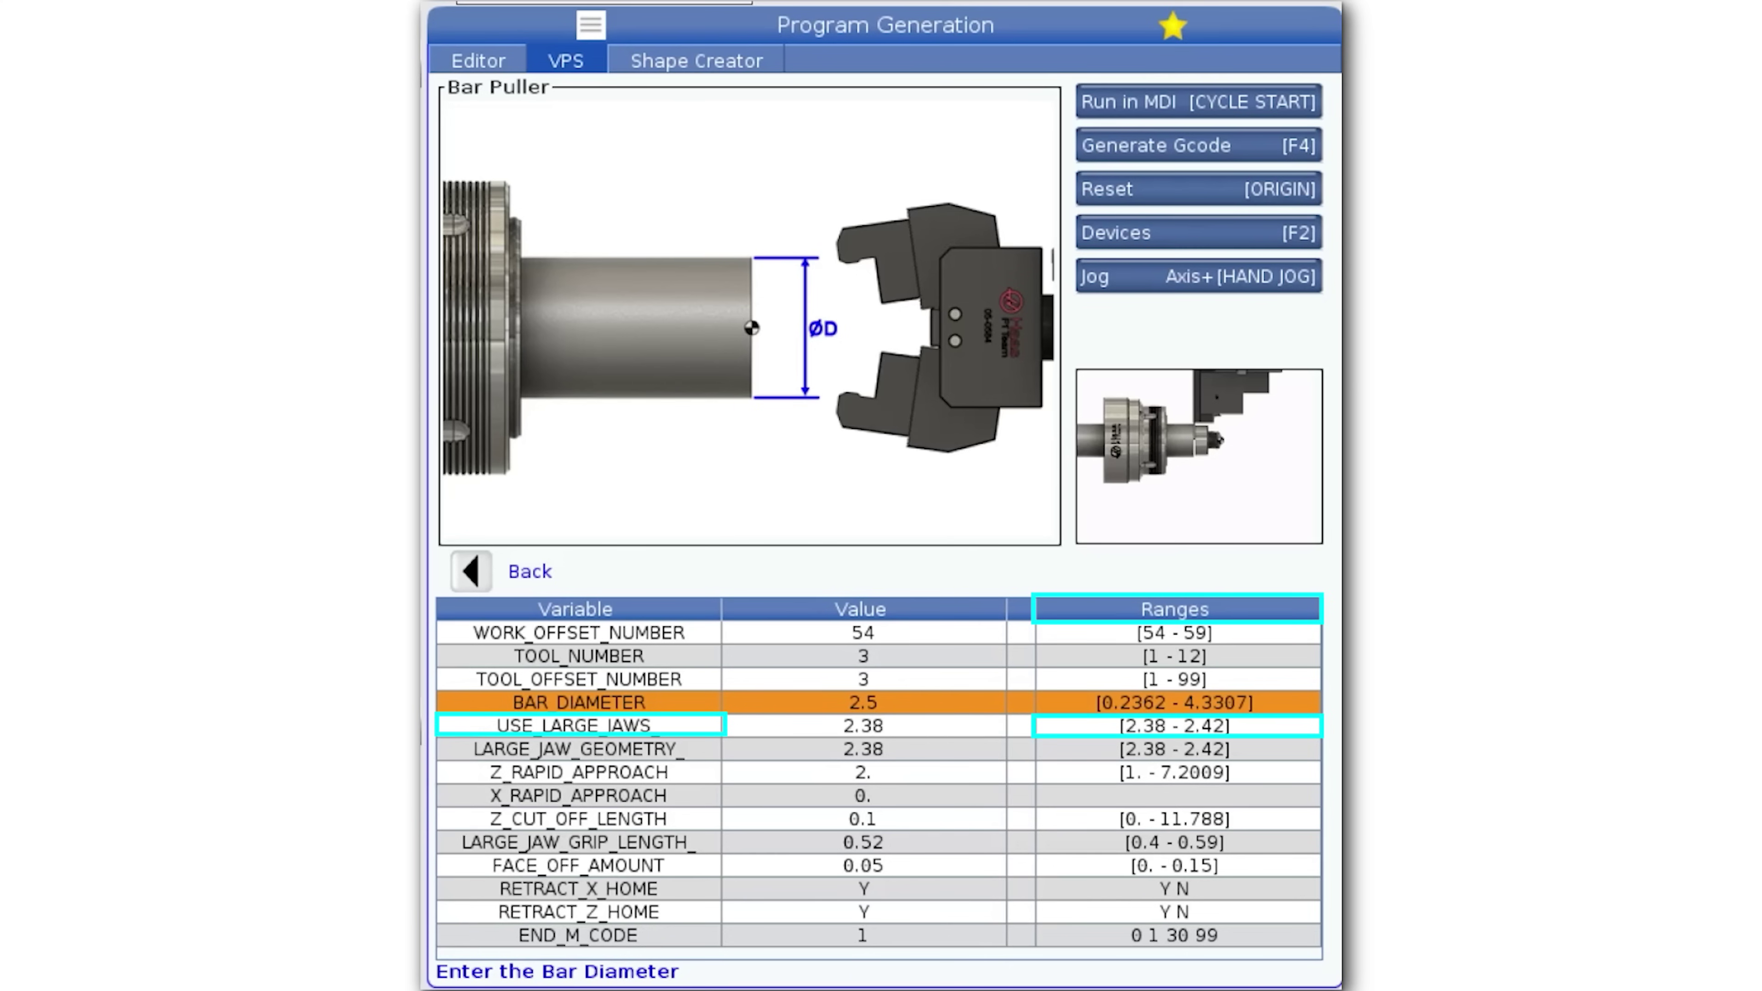
click(579, 726)
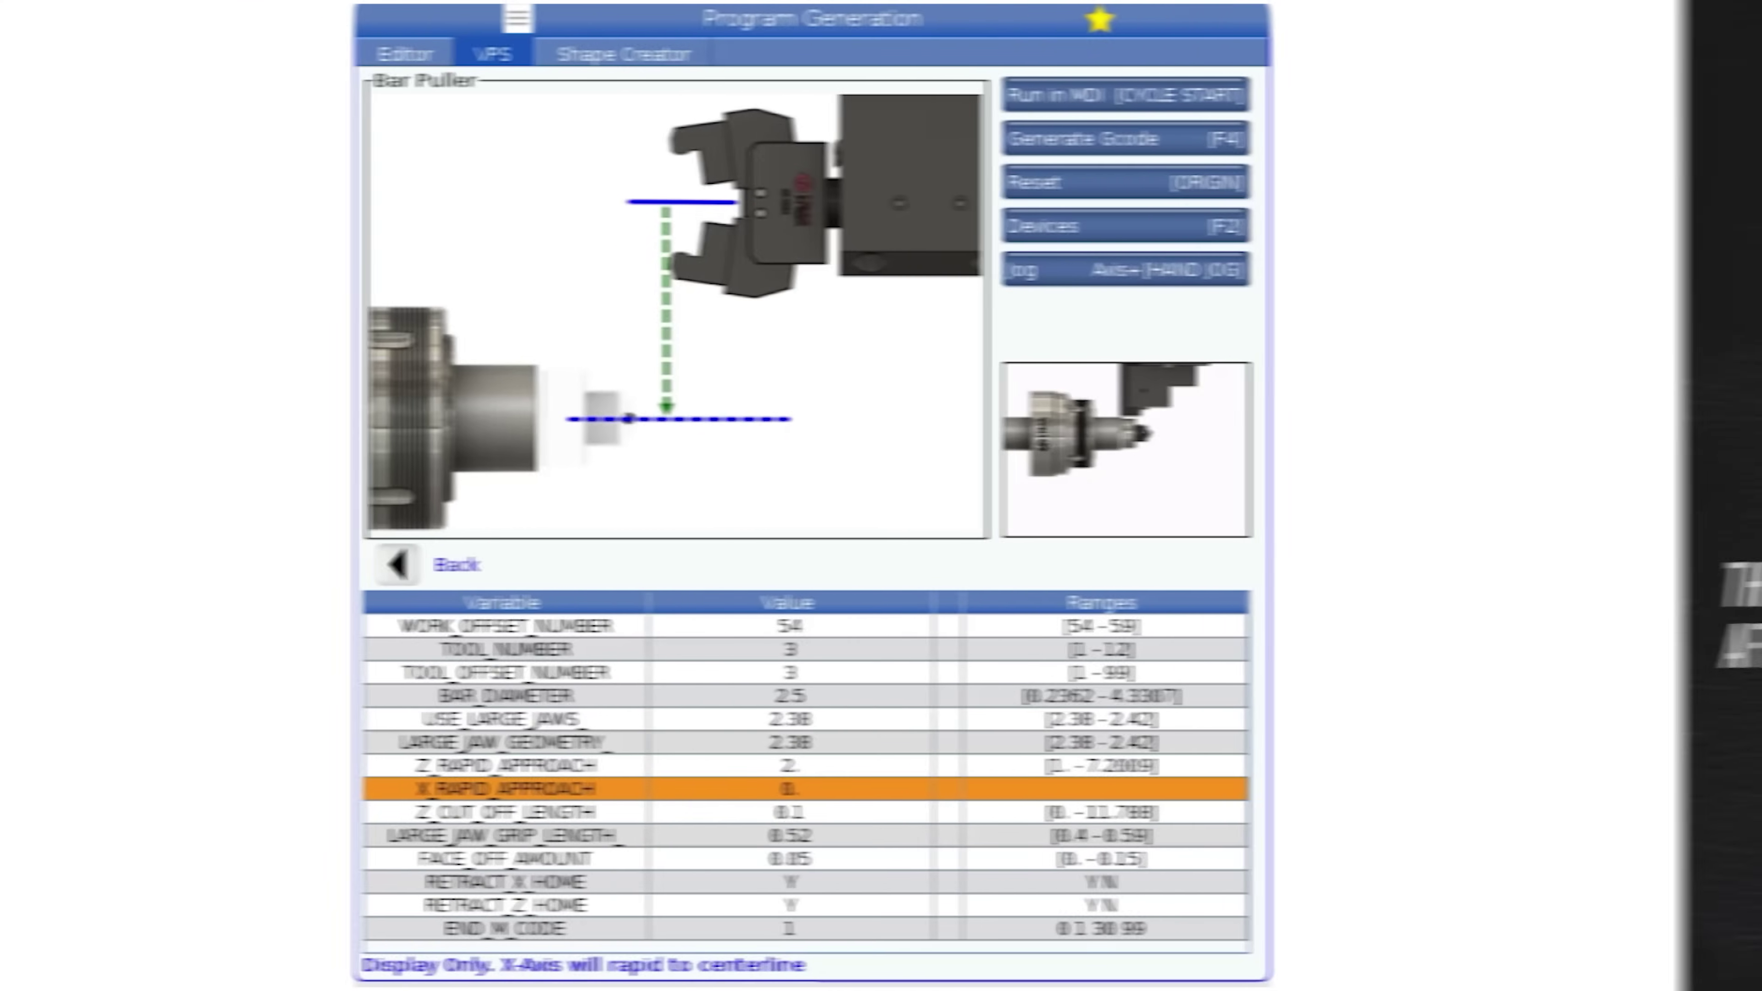
Step: Set Z_CUT_OFF_LENGTH to 1.618 and FACE_OFF_AMOUNT to 0.1 in the Bar Puller template
click(859, 765)
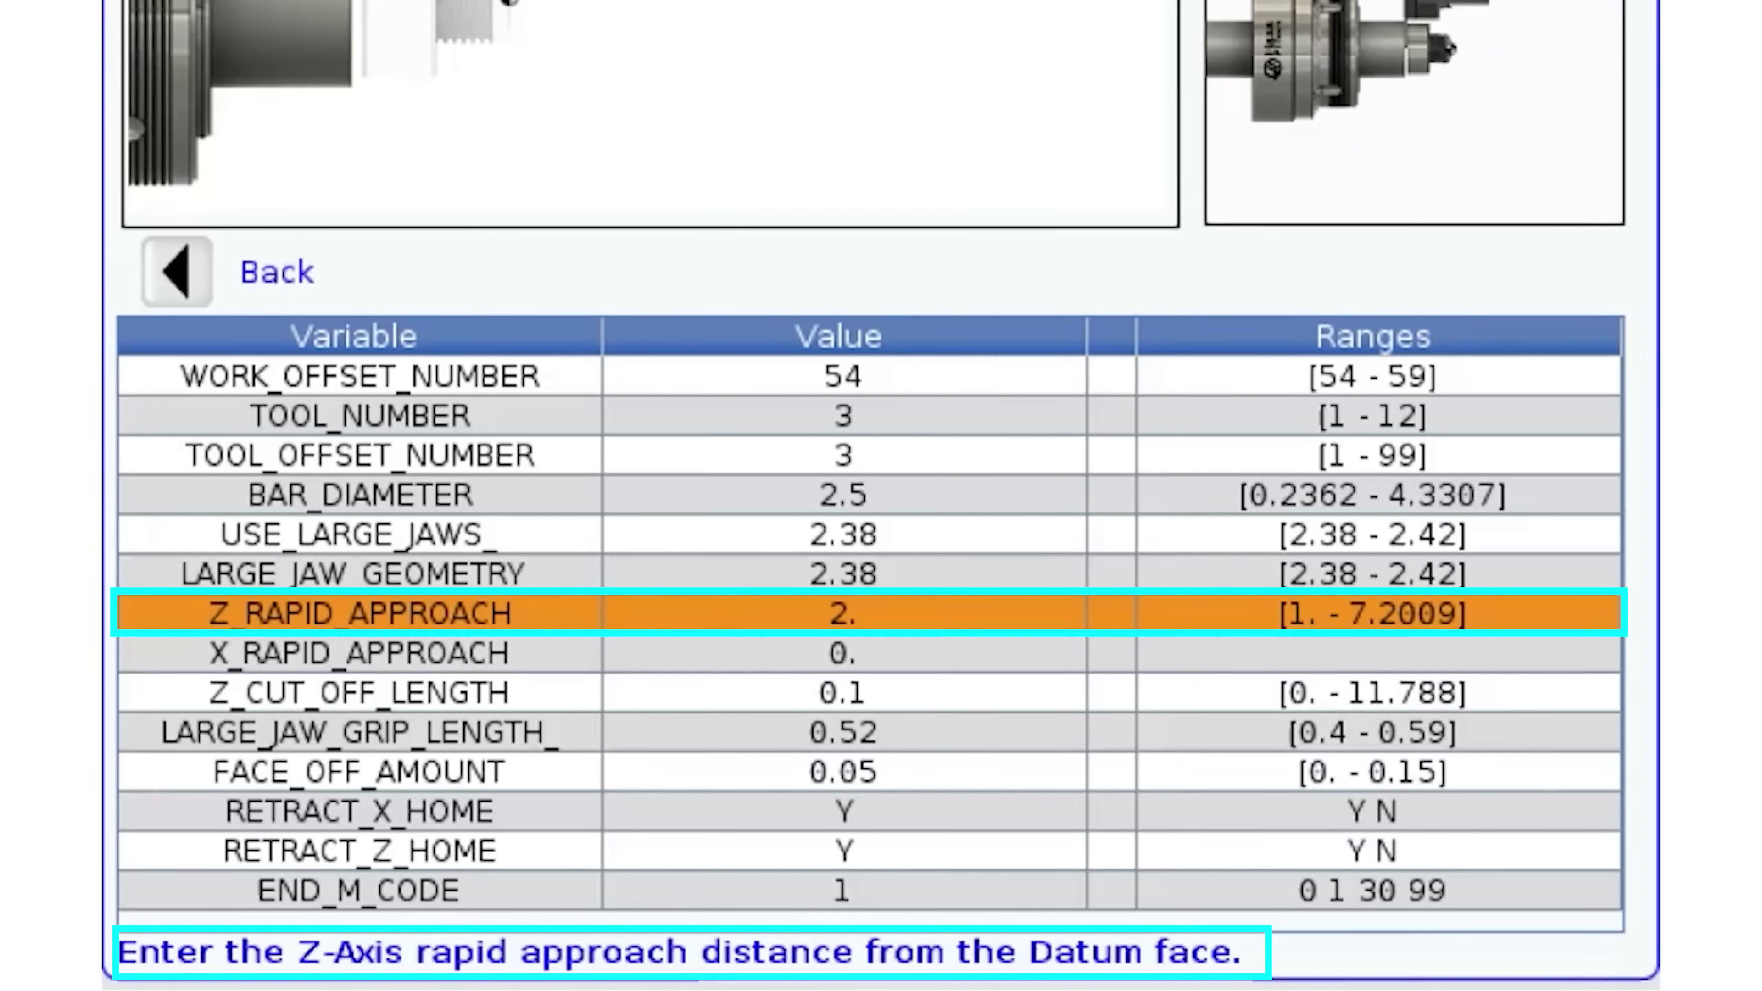
click(842, 692)
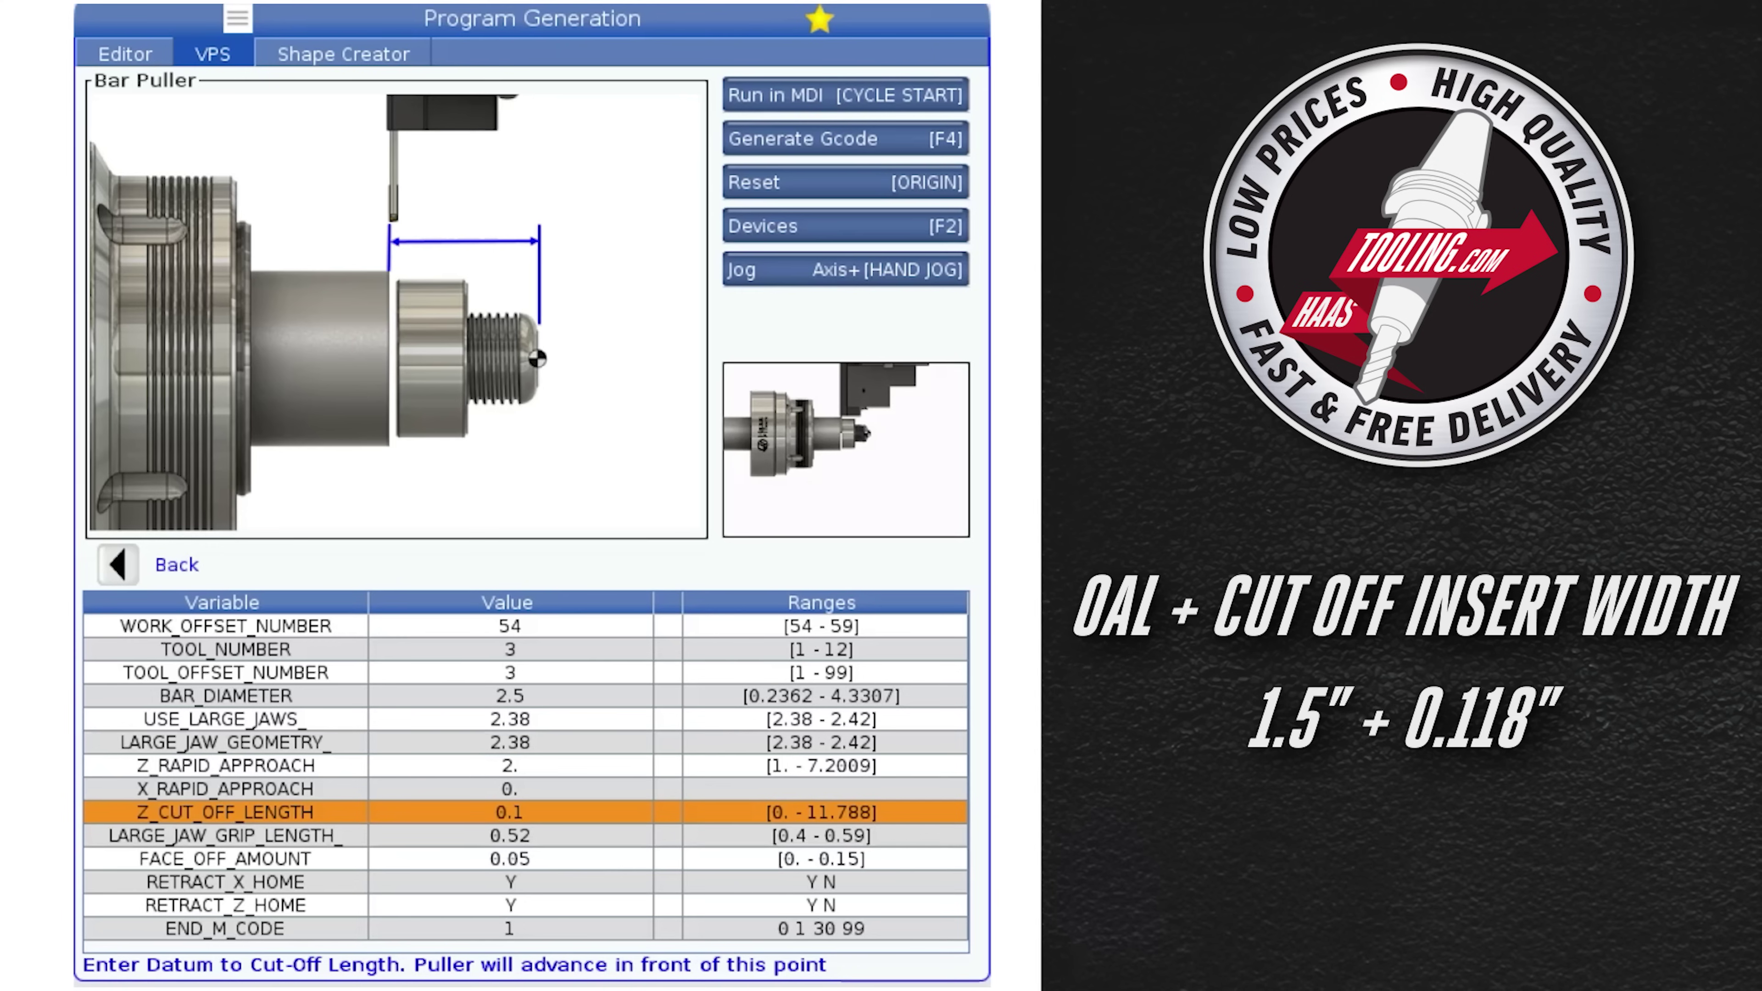
text(1.618)
key(Return)
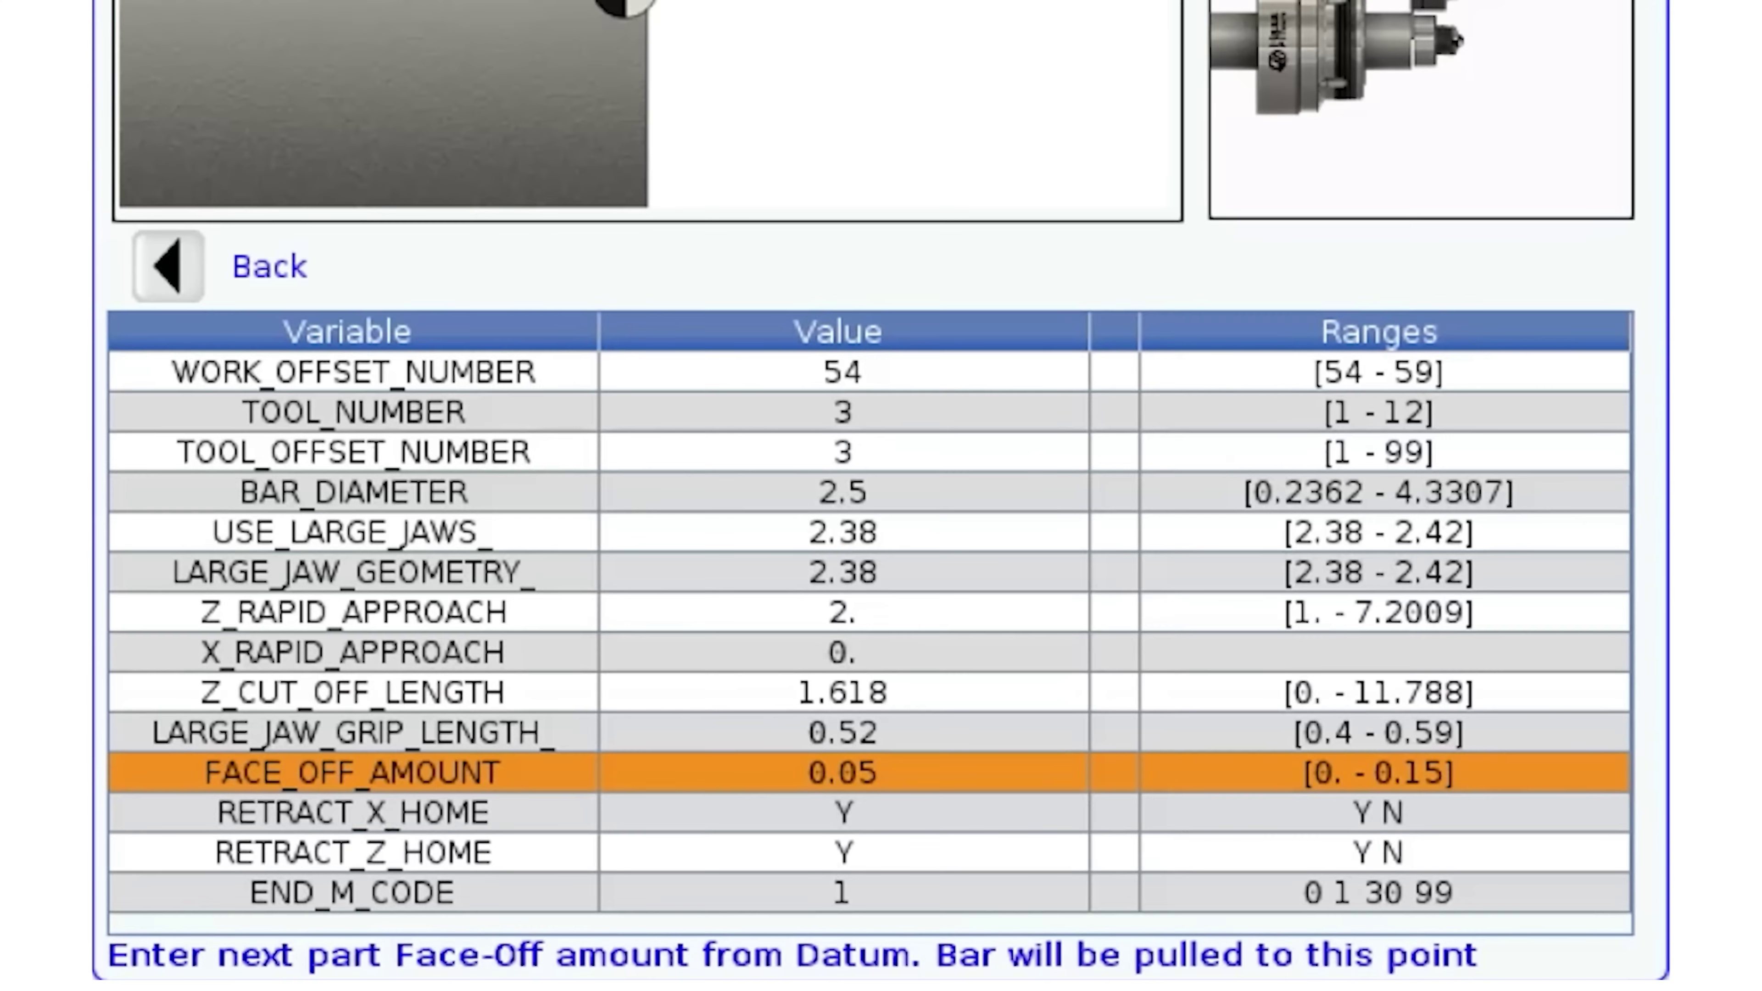
text(0.1)
key(Return)
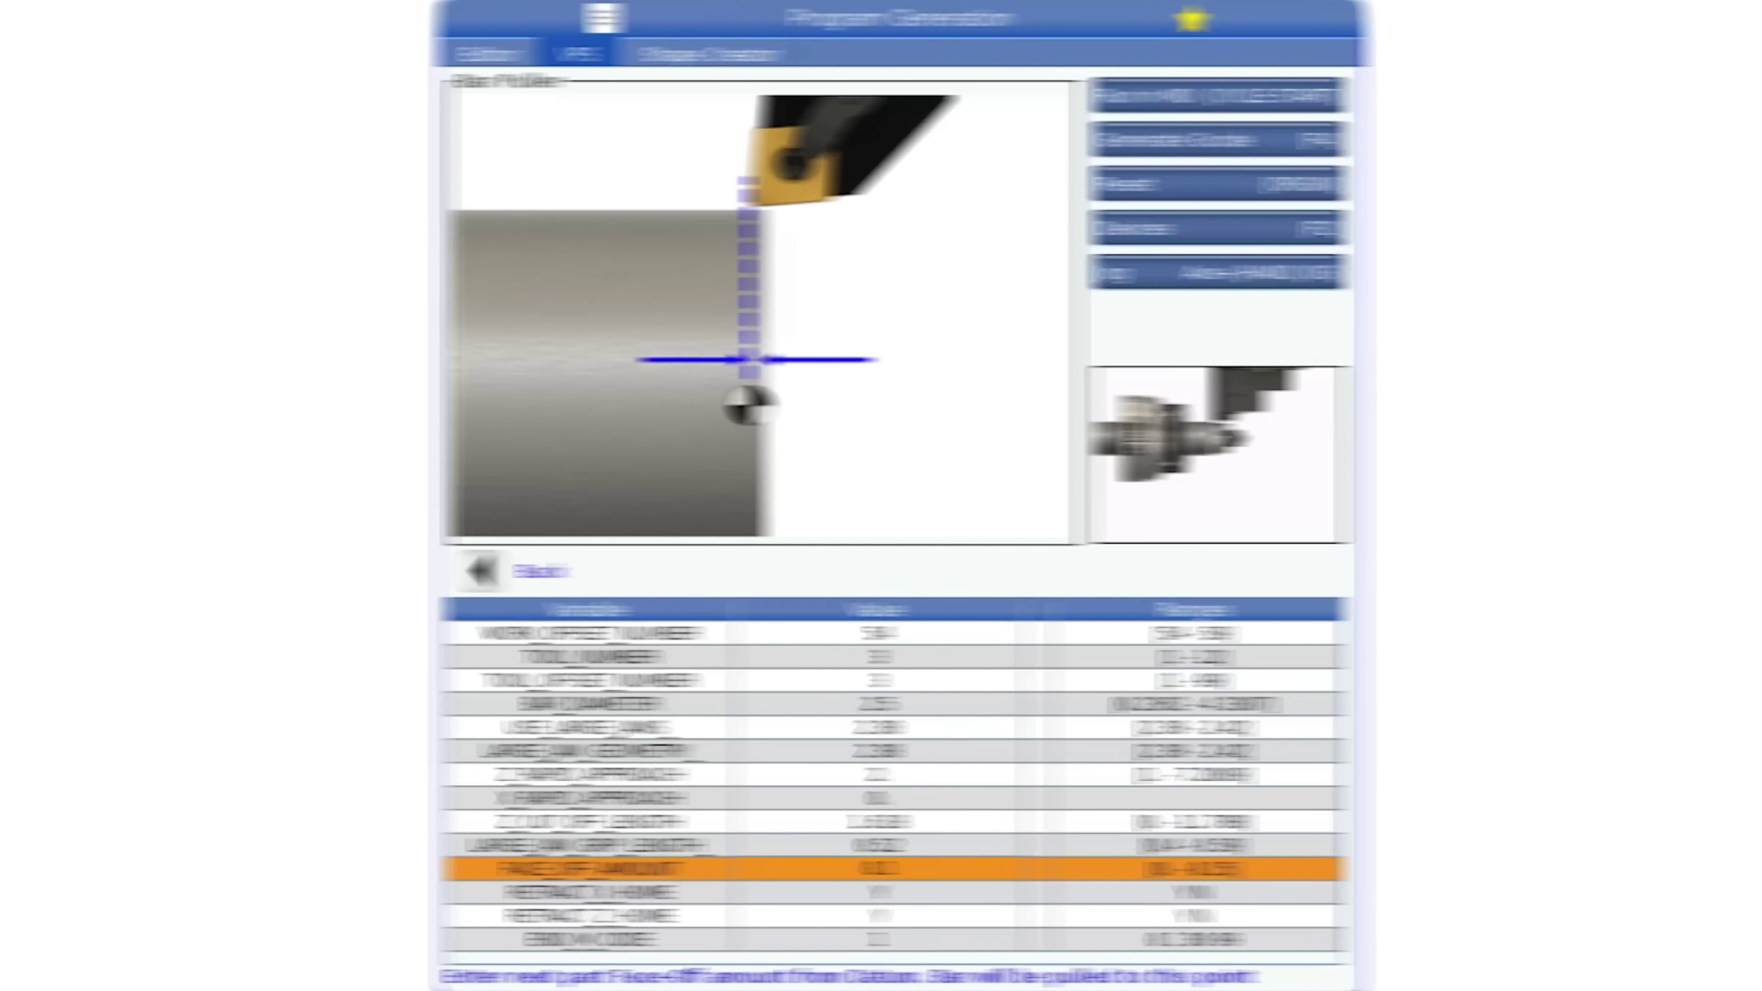
Step: Set END_M_CODE to 99 and NUMBER_OF_PARTS to 19, leaving both retract-home settings at Y
key(Down)
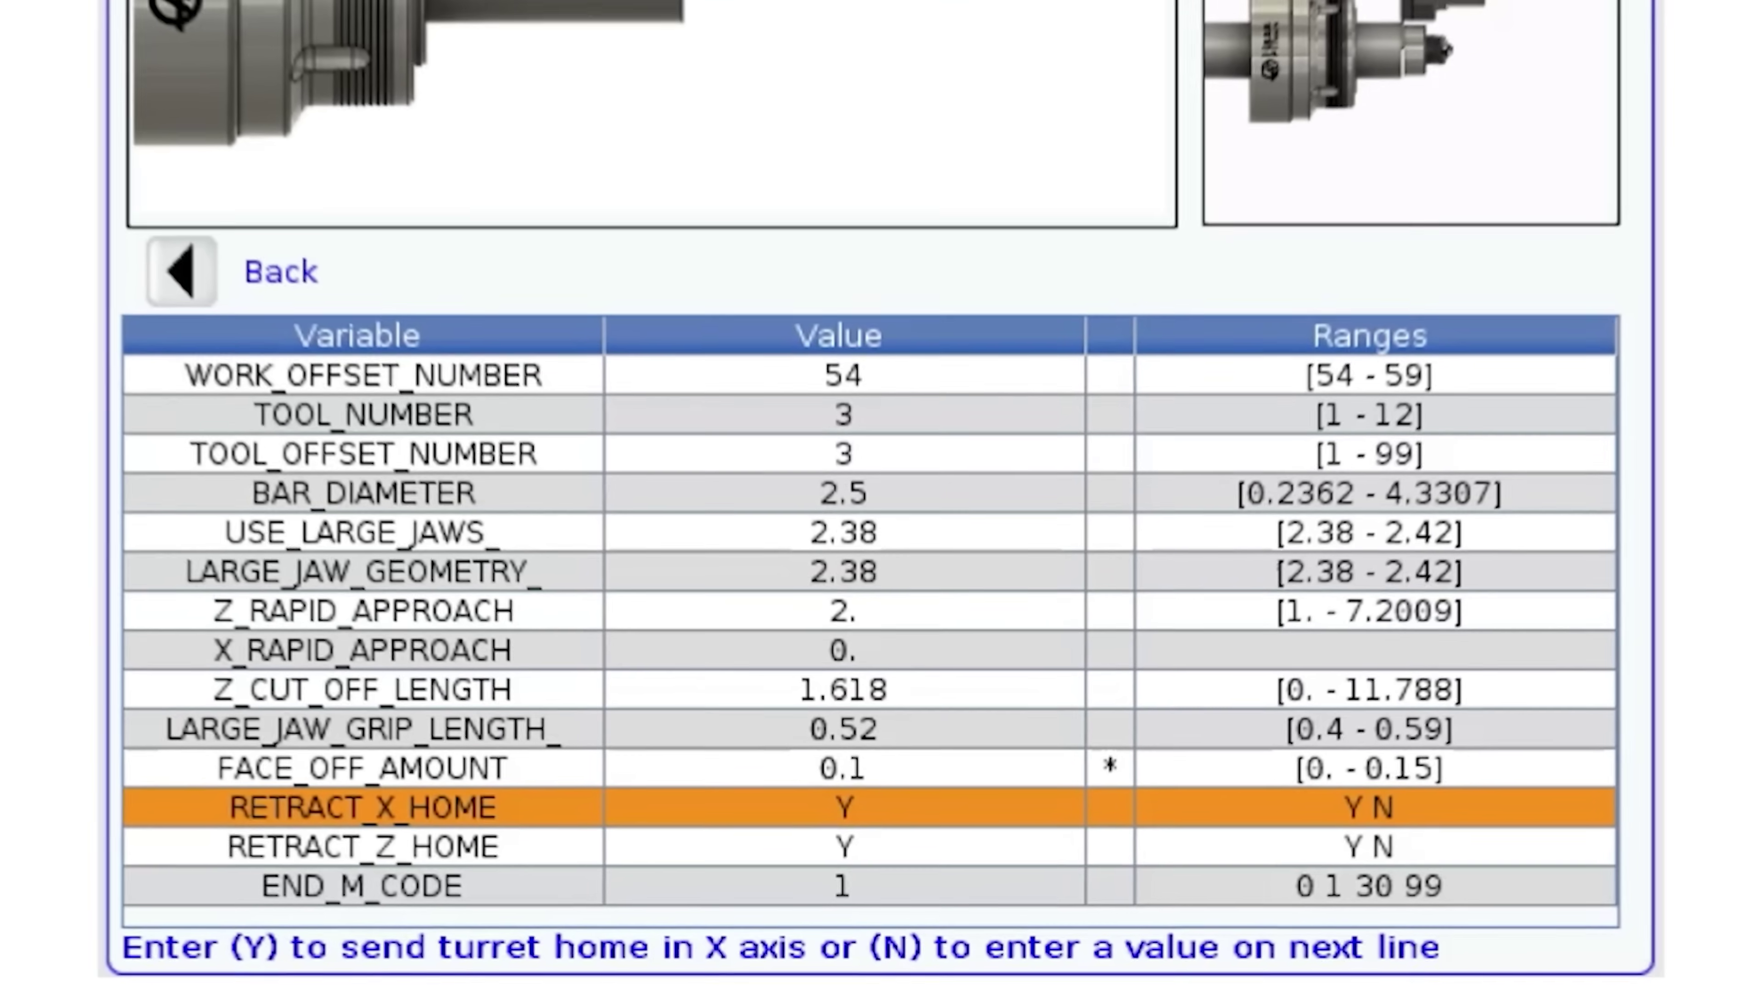
key(Down)
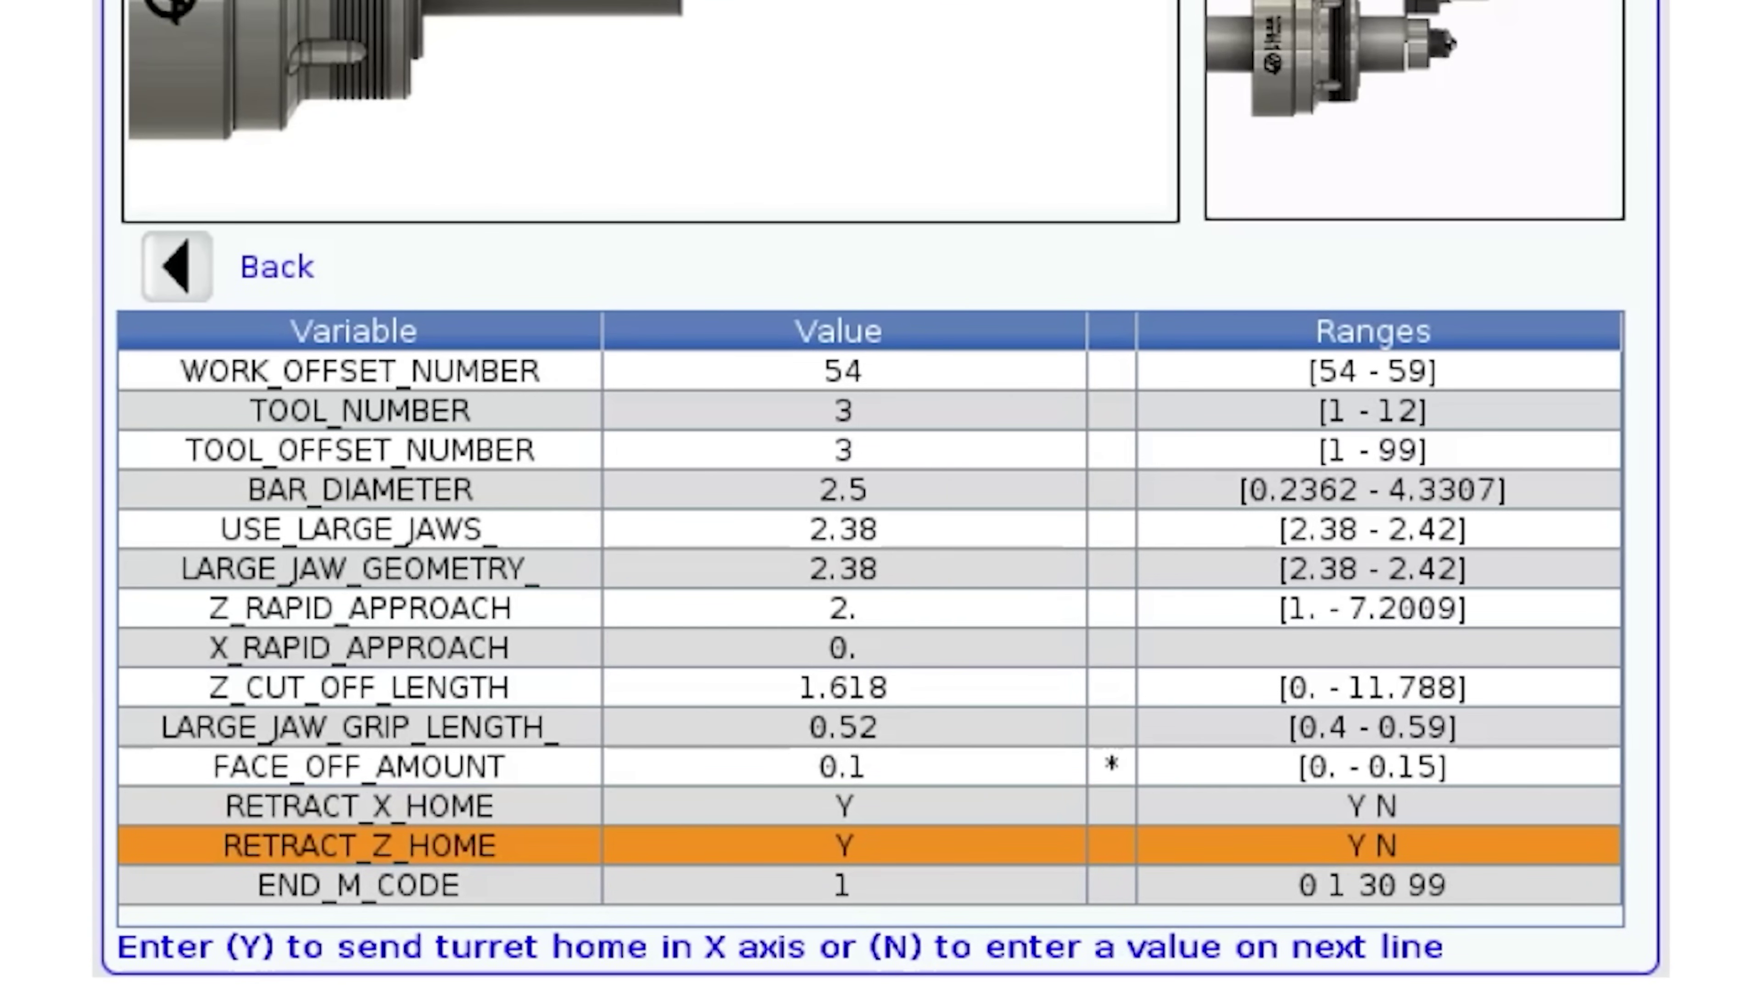
key(Down)
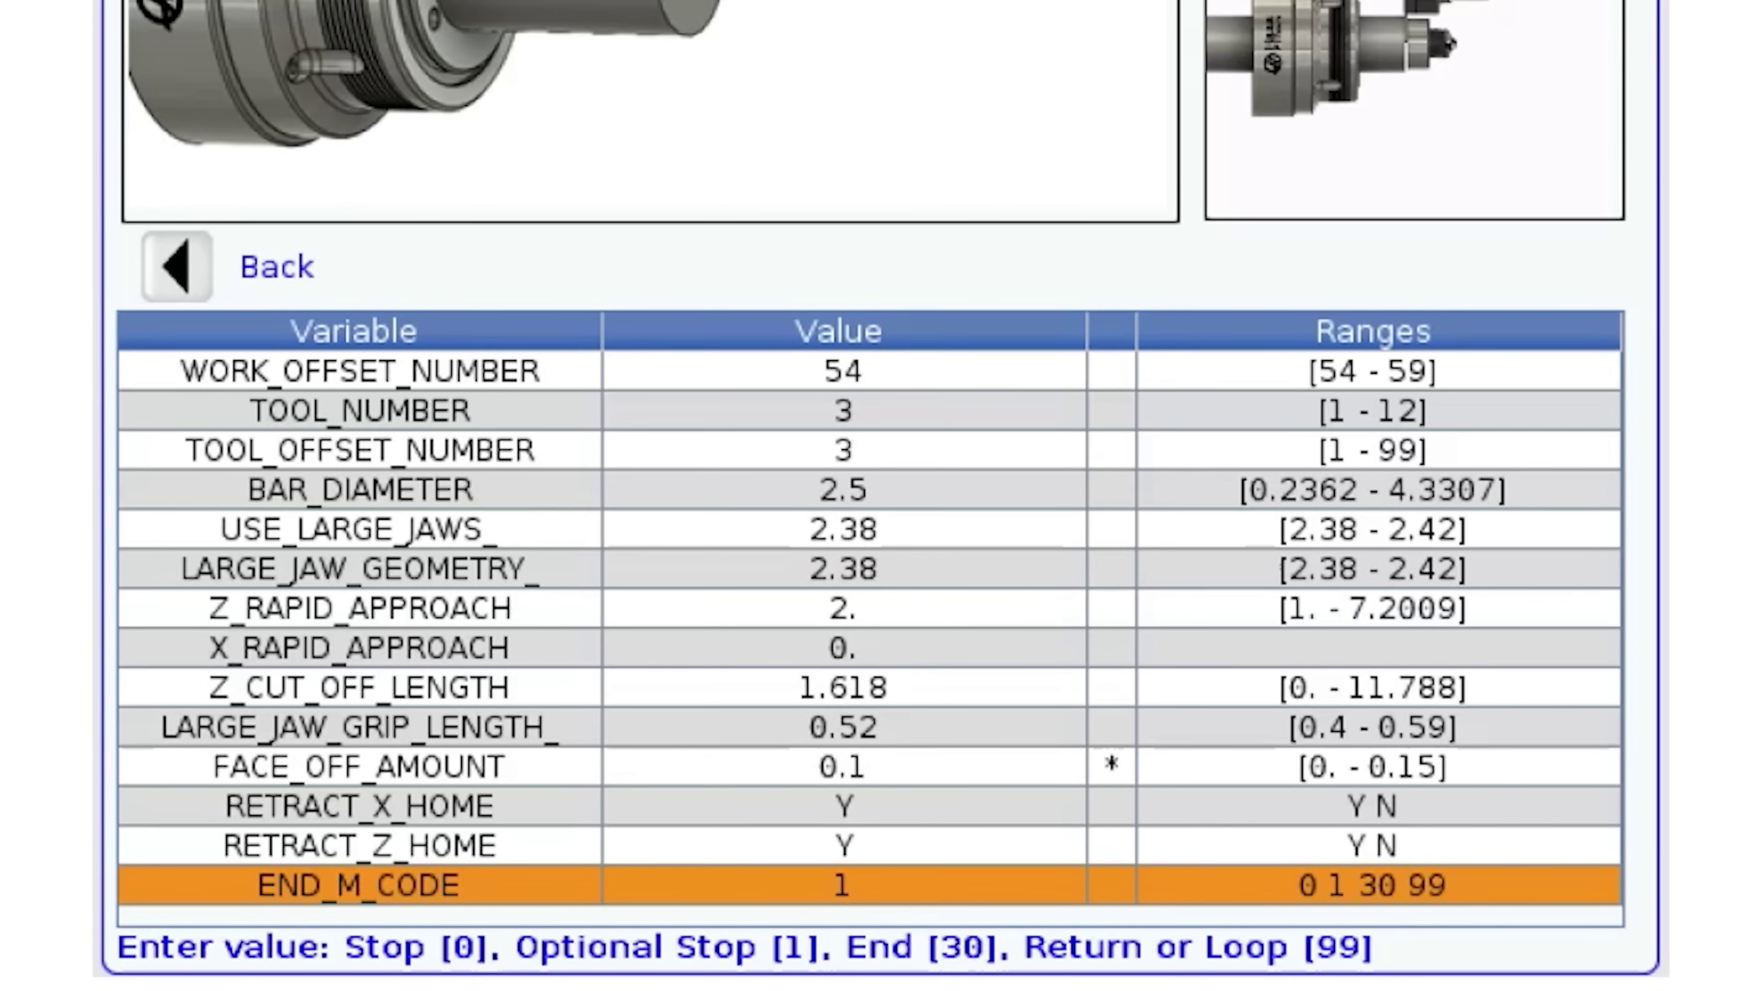
text(99)
key(Return)
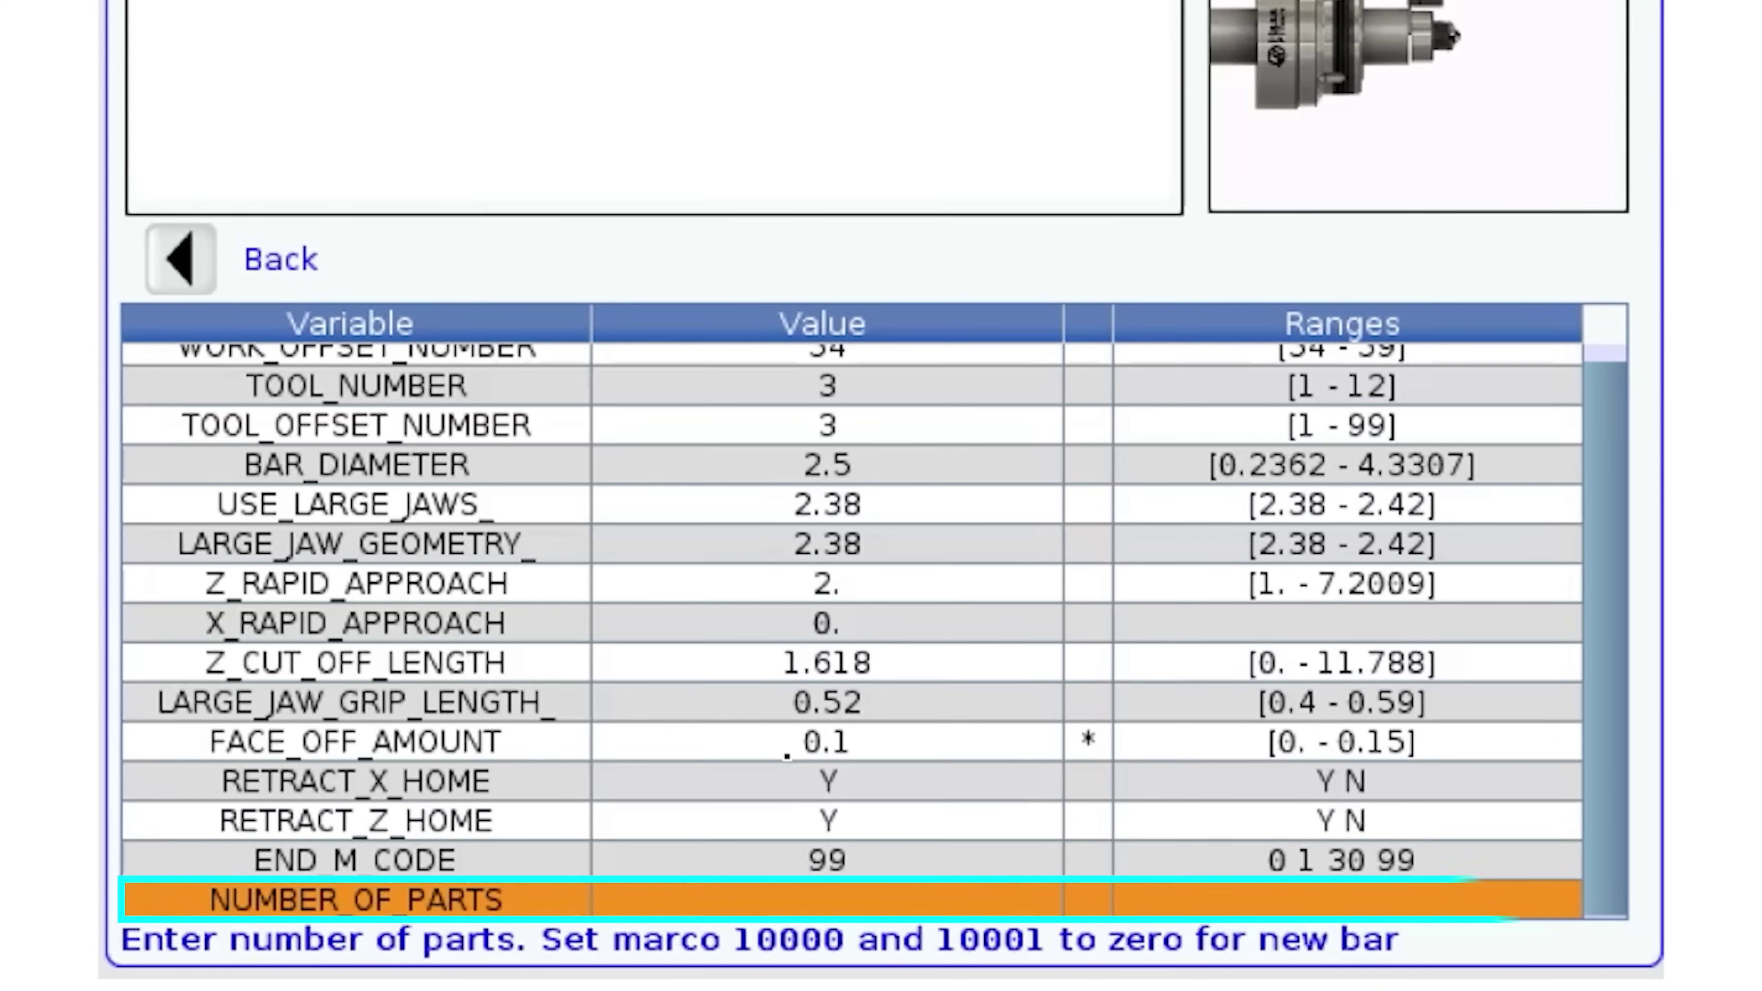
text(19)
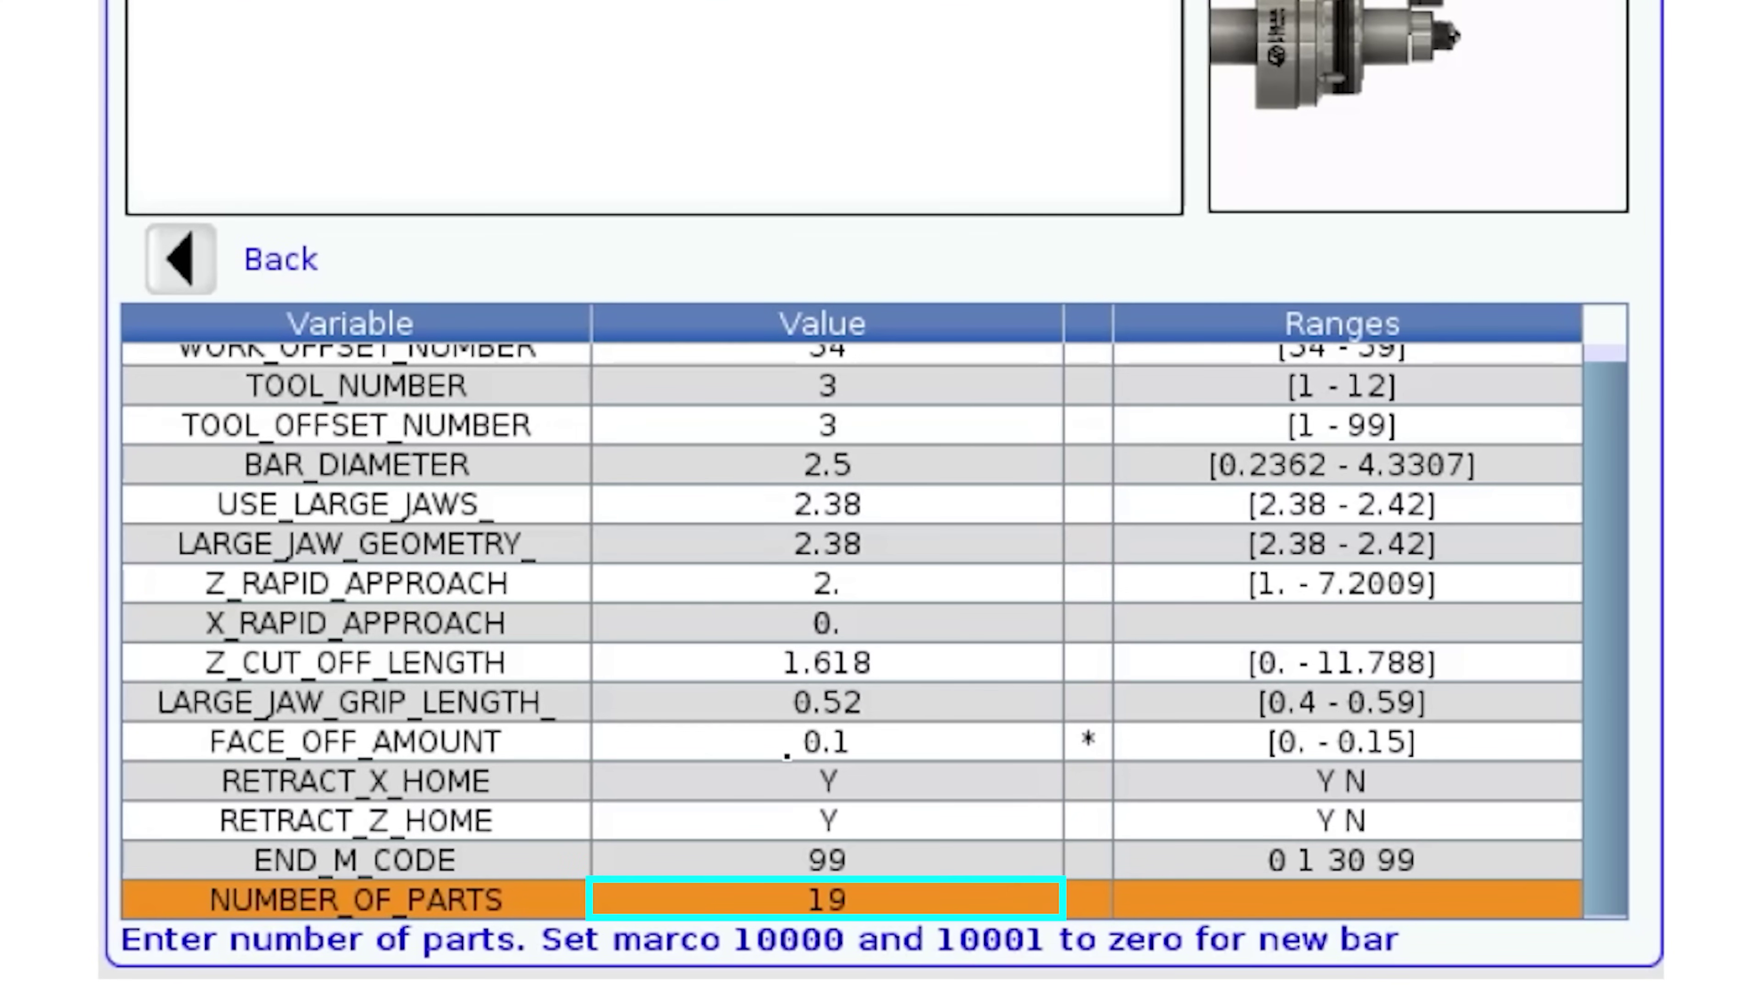
key(Return)
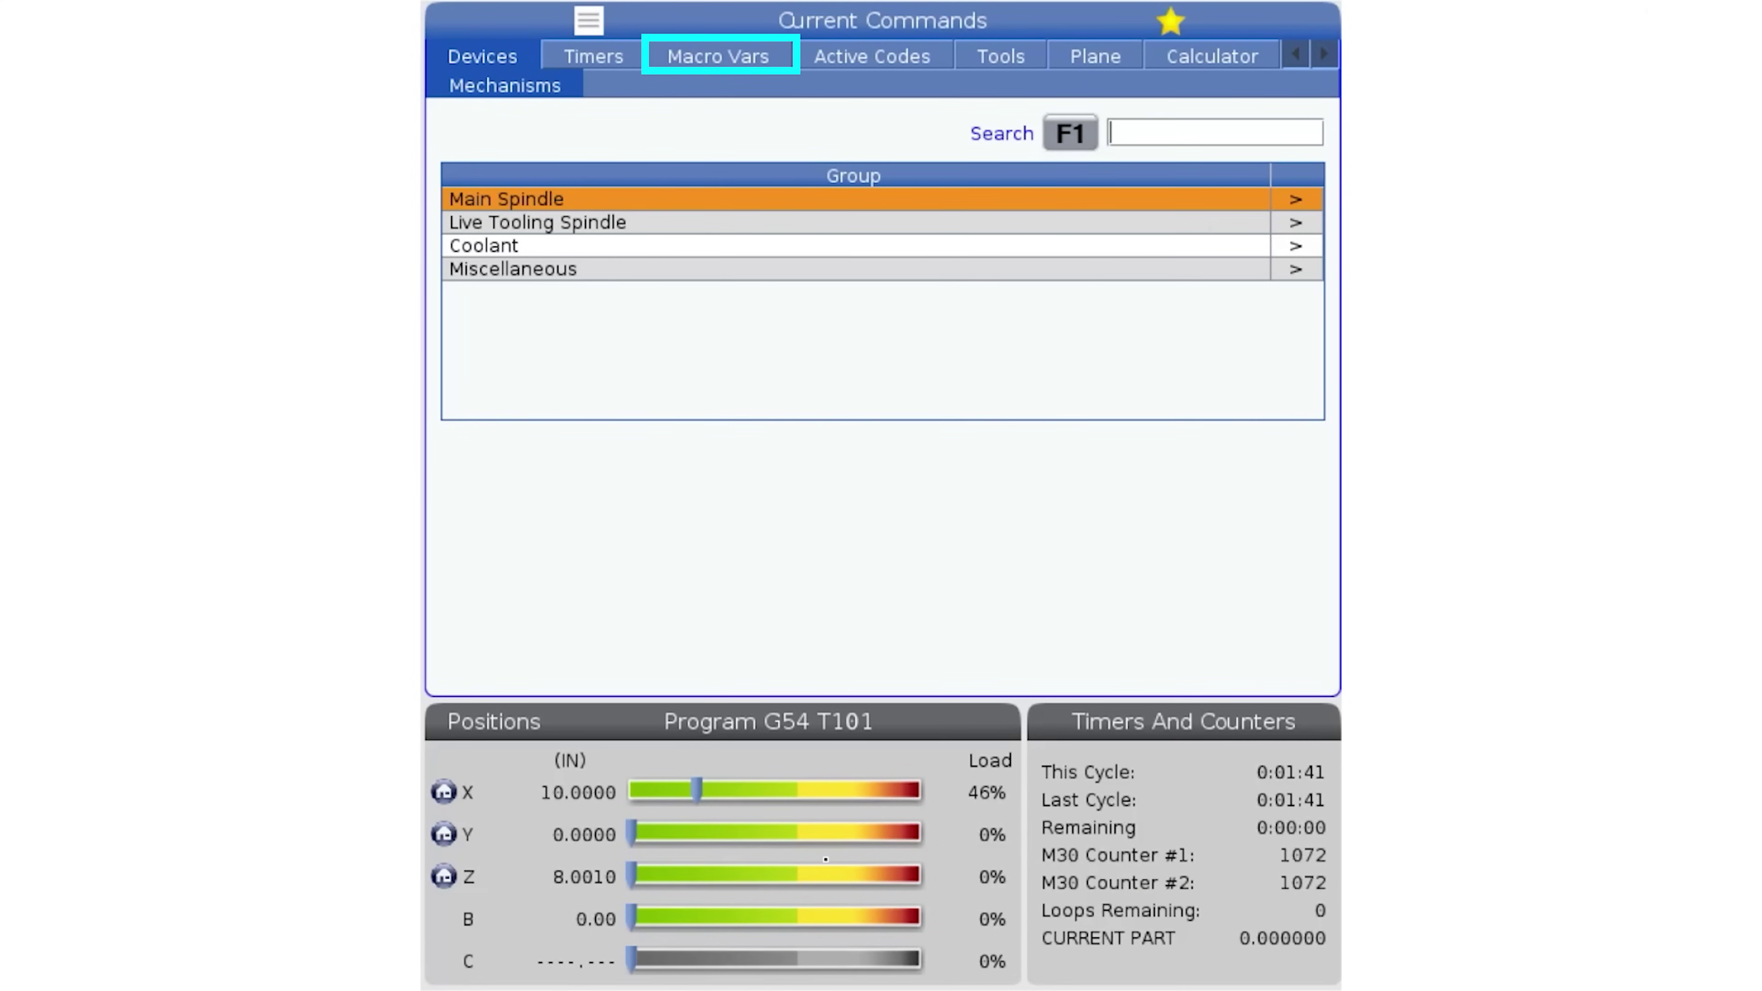
Step: Go to global macro variable 10001 among the macro variables in Current Commands
key(Right)
key(Right)
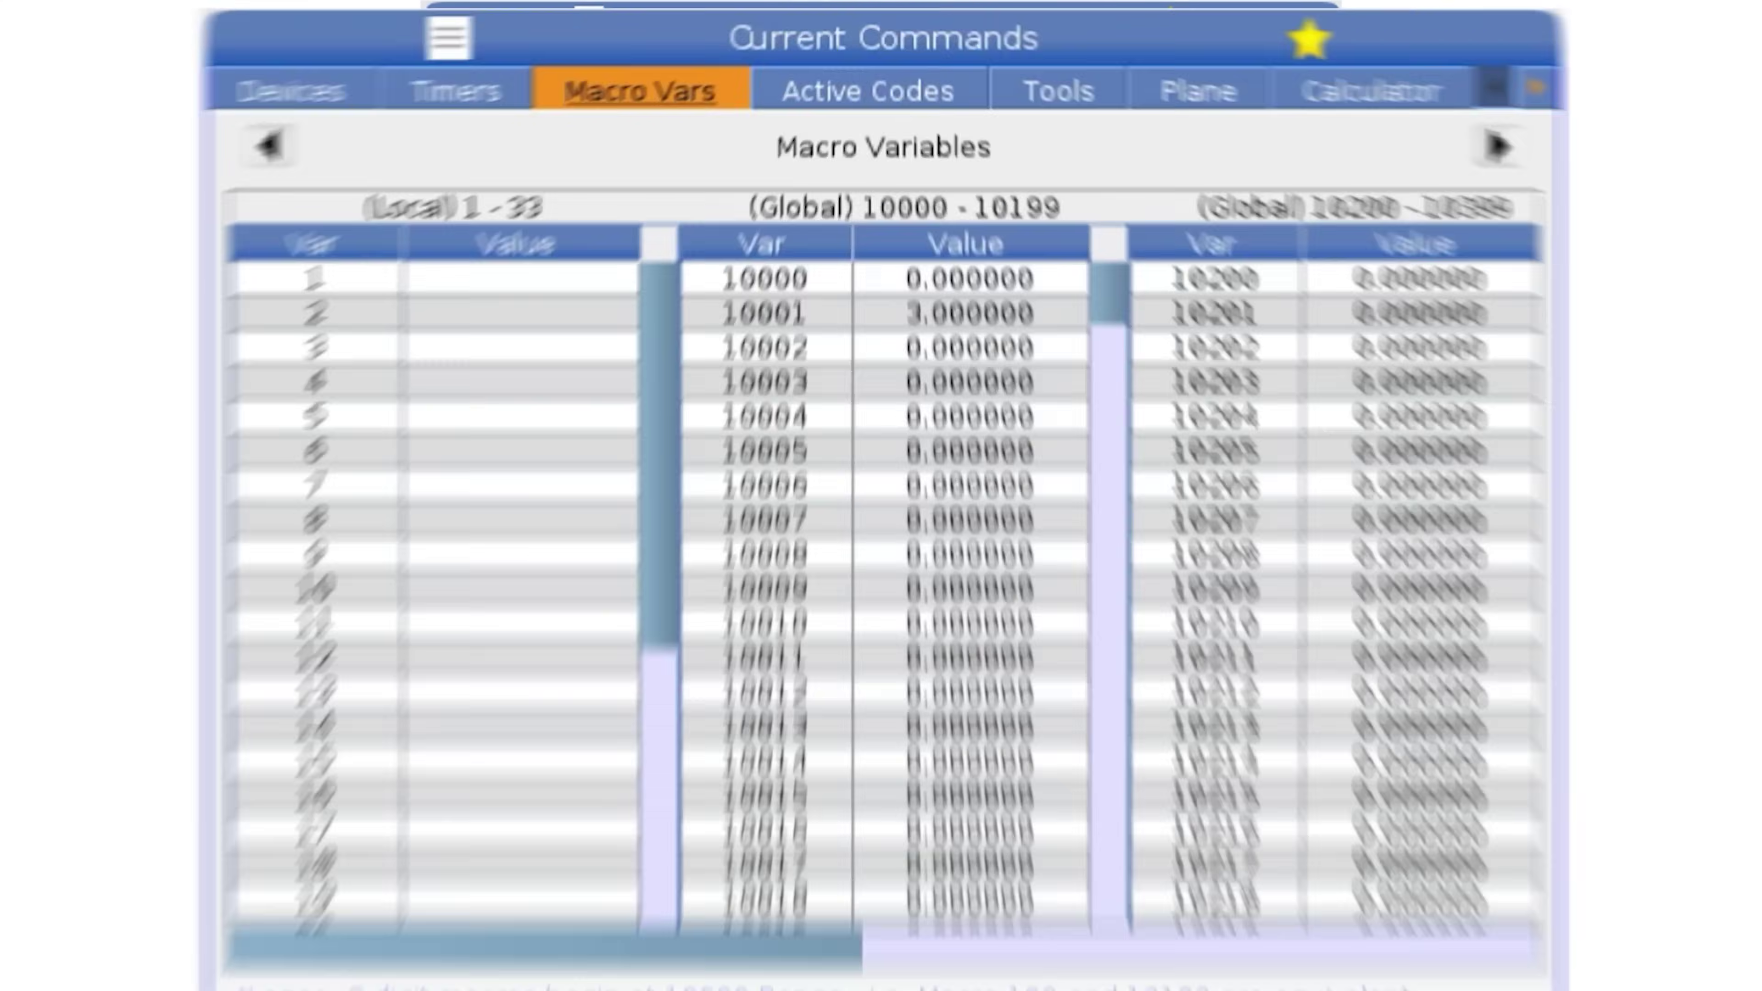
key(Down)
key(Down)
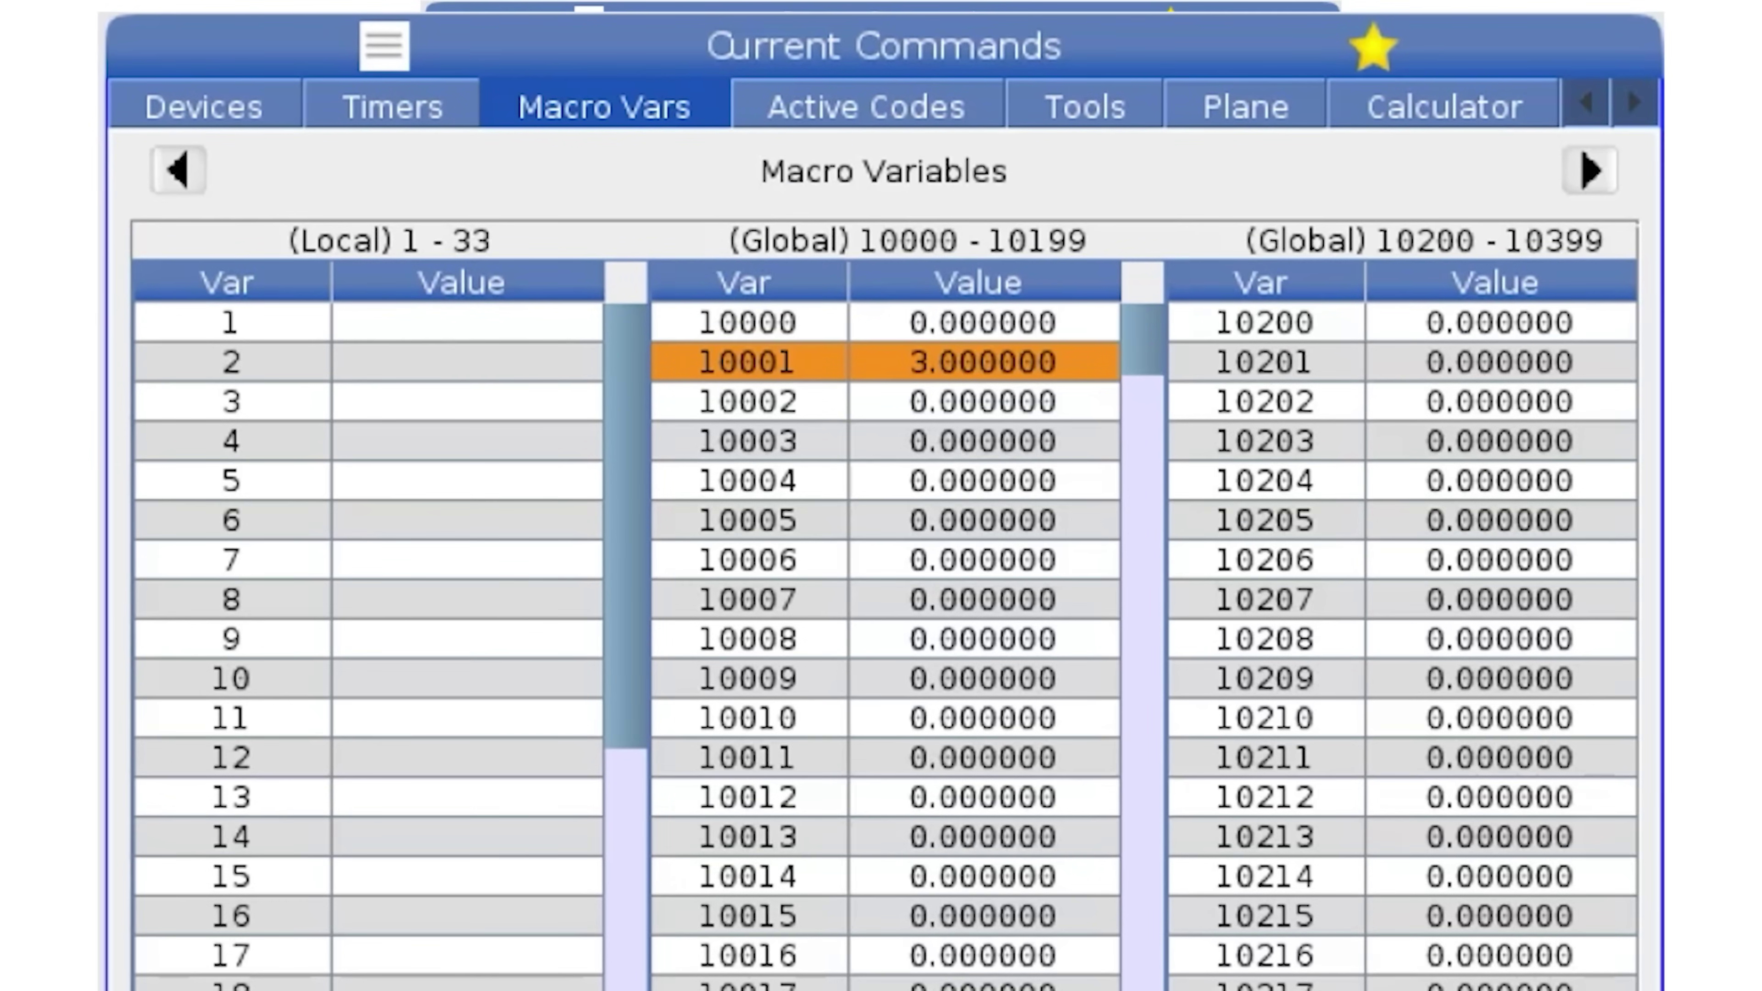
key(Return)
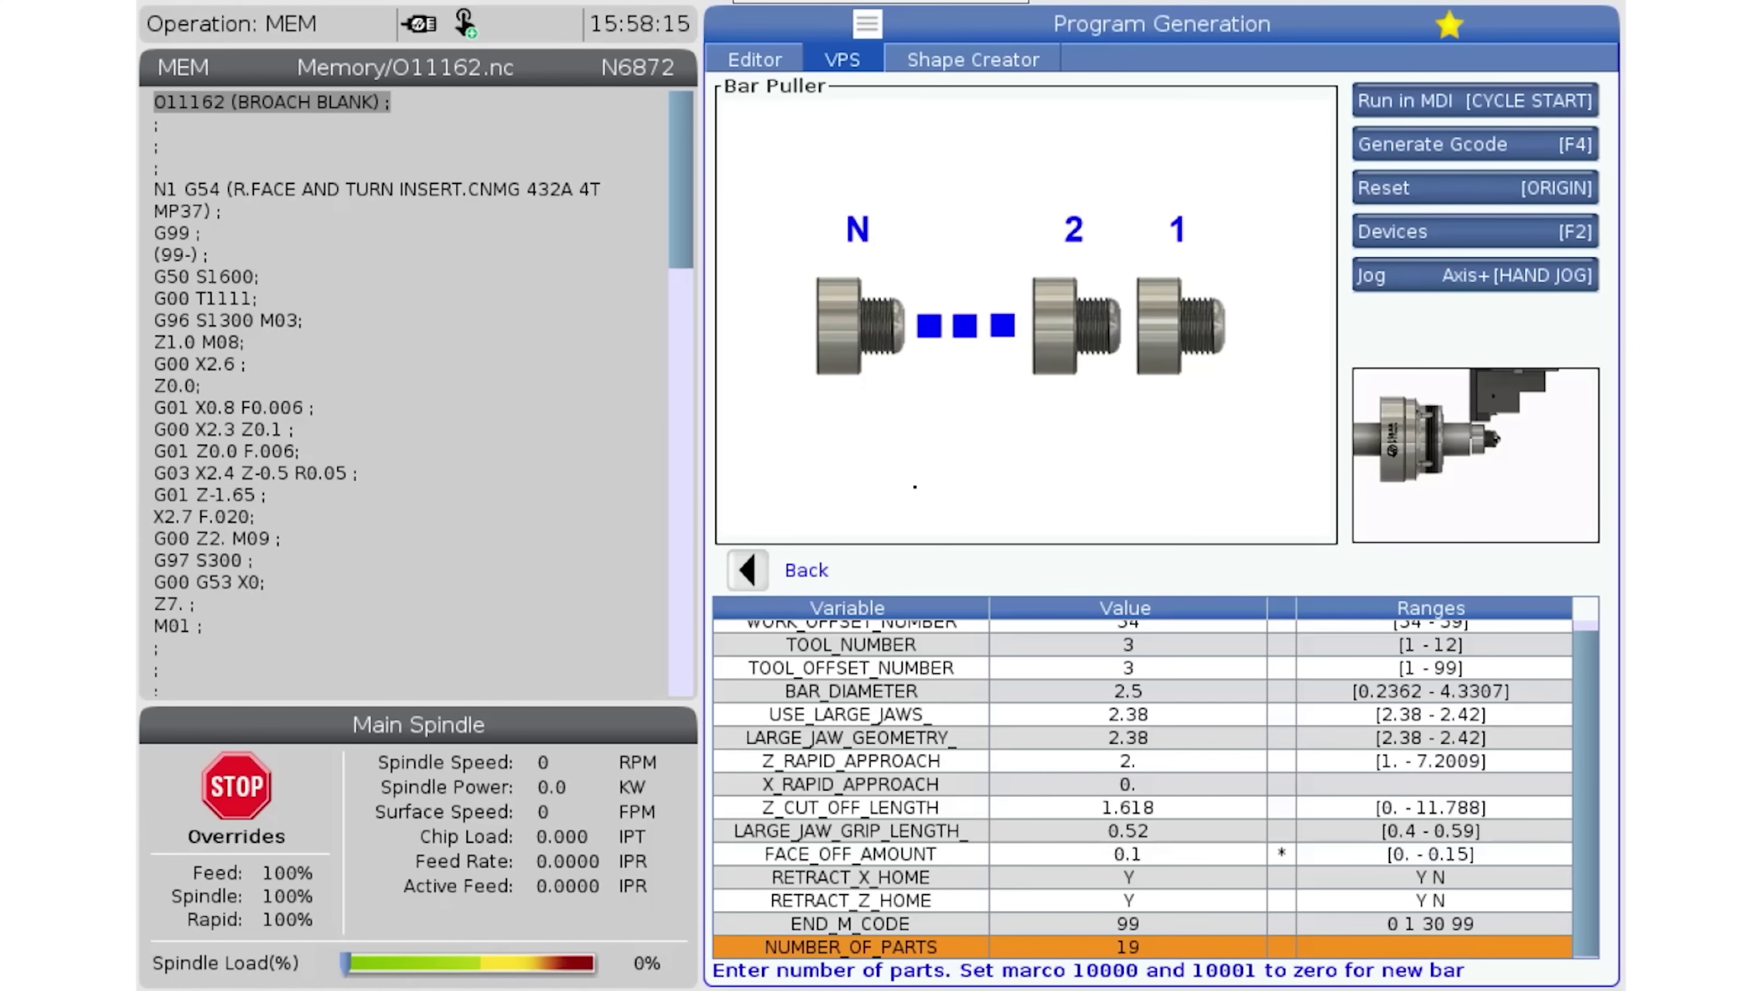
Step: Generate the bar puller G-code to the clipboard and paste it at the end of program O11162, after the cut-off operation
key(F4)
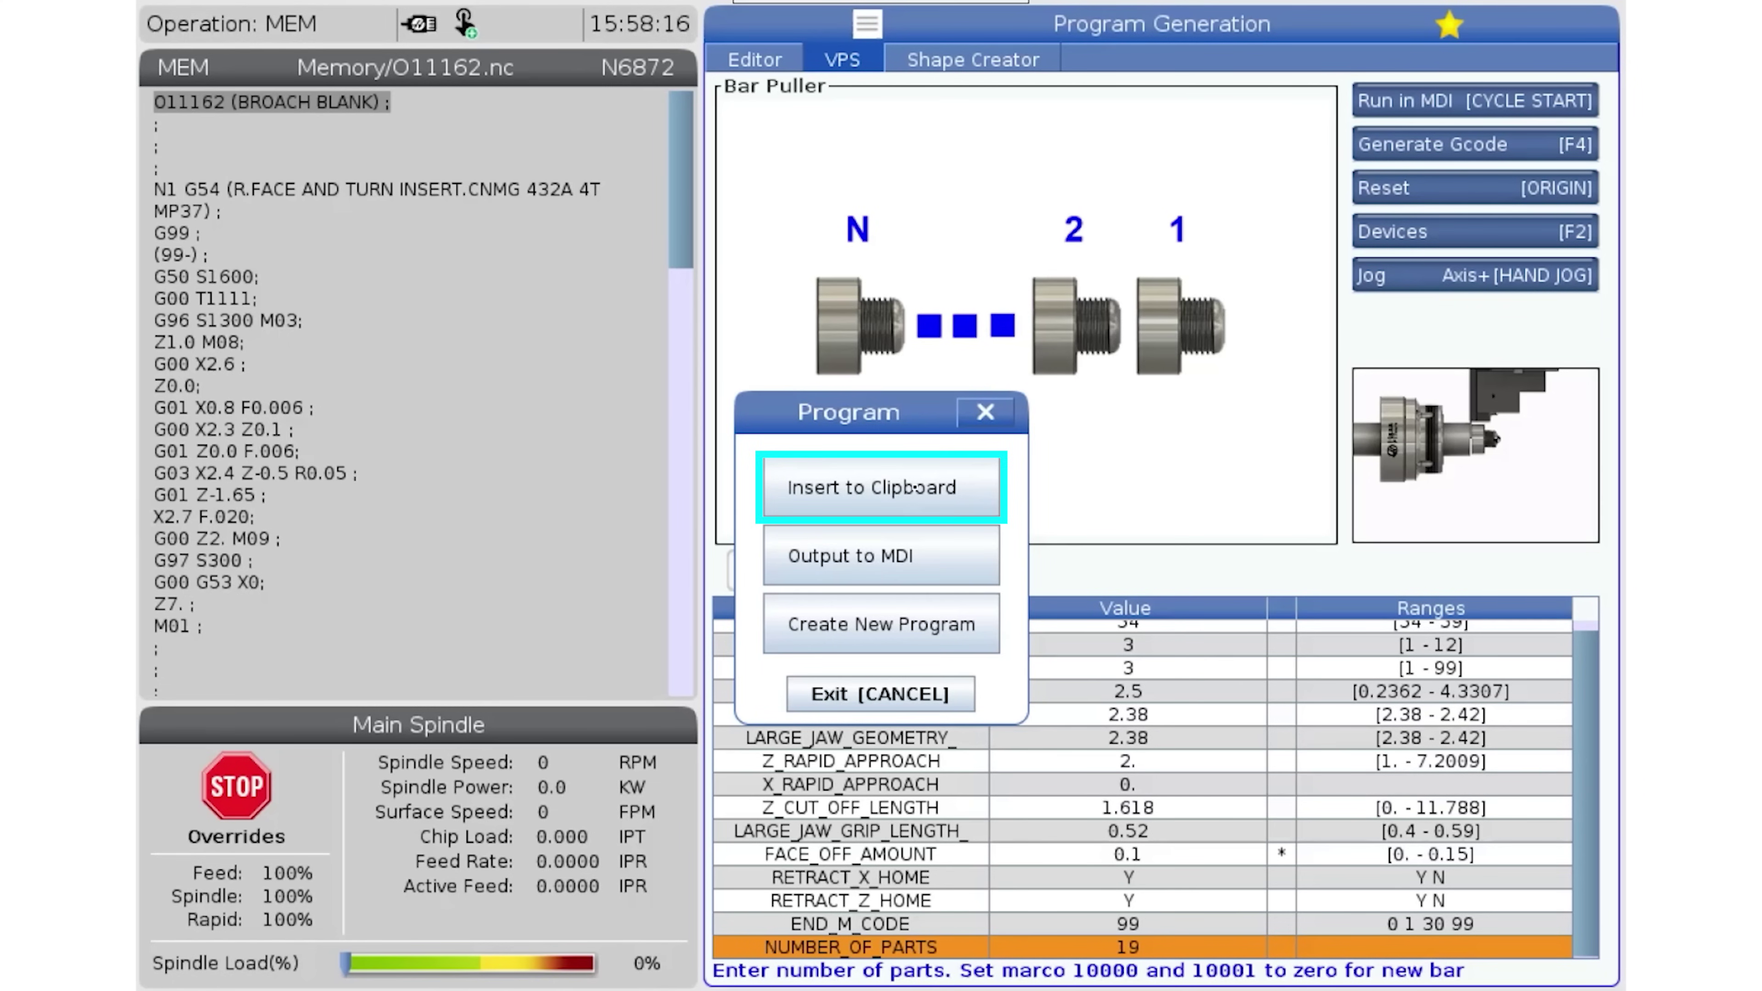
click(915, 487)
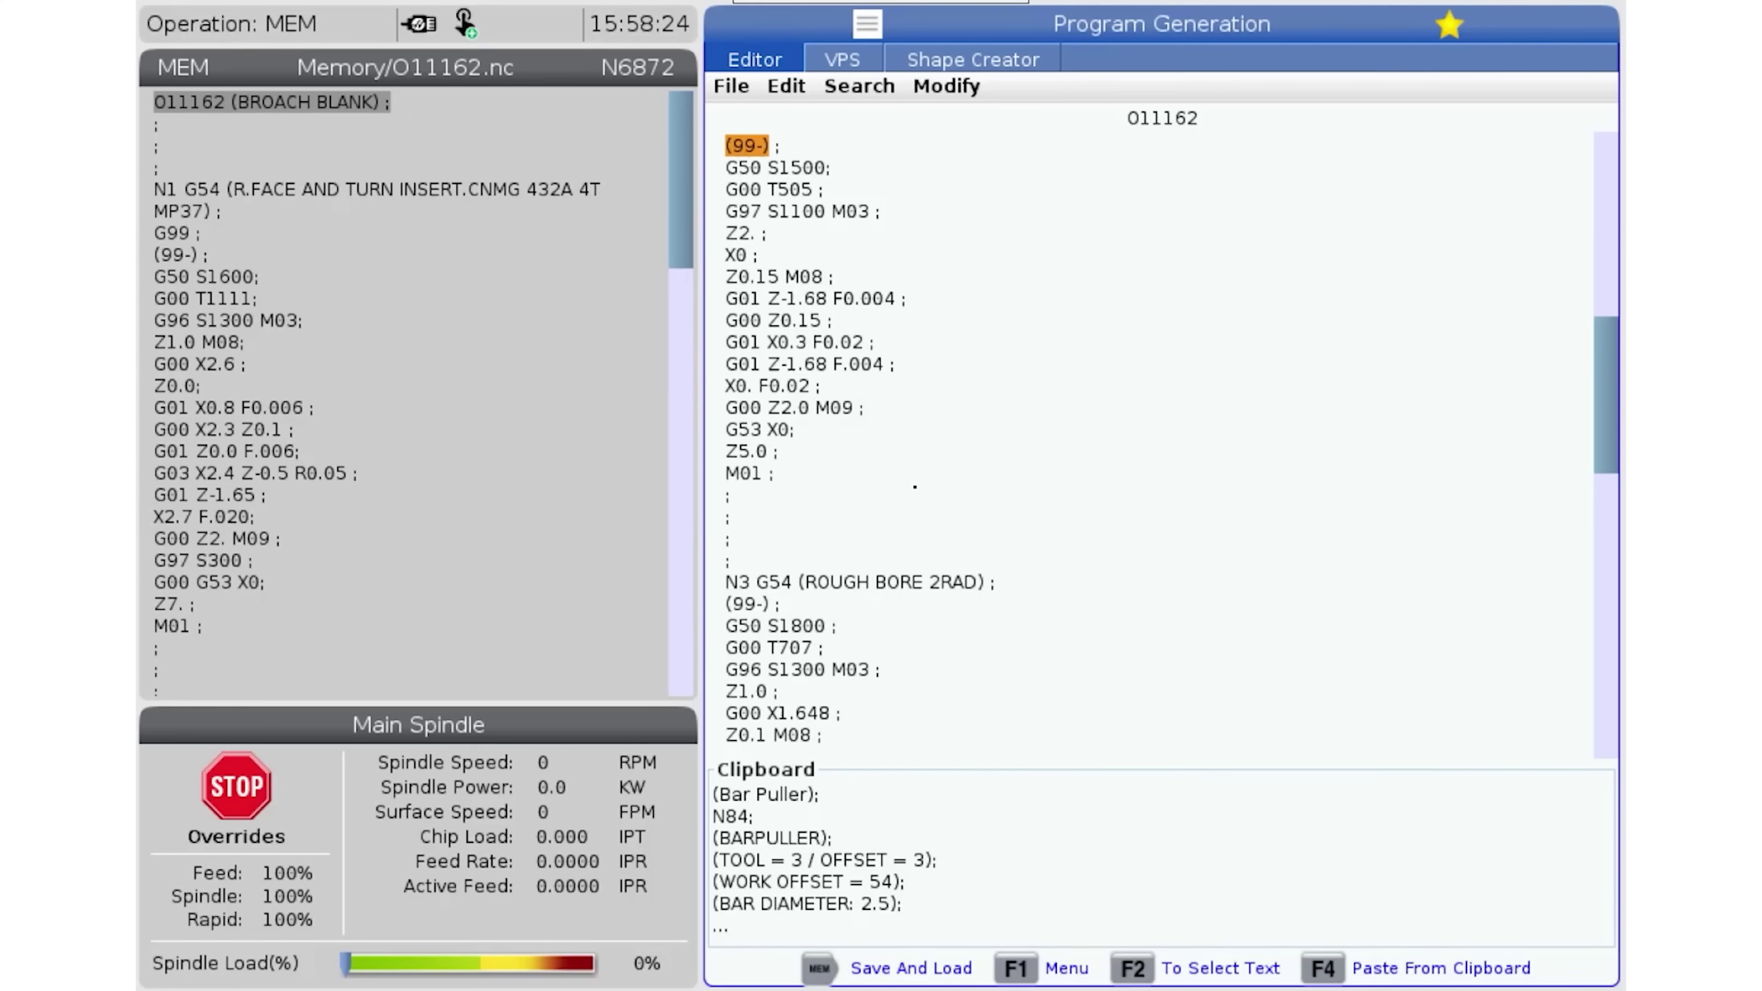
scroll(914, 487, down, 15)
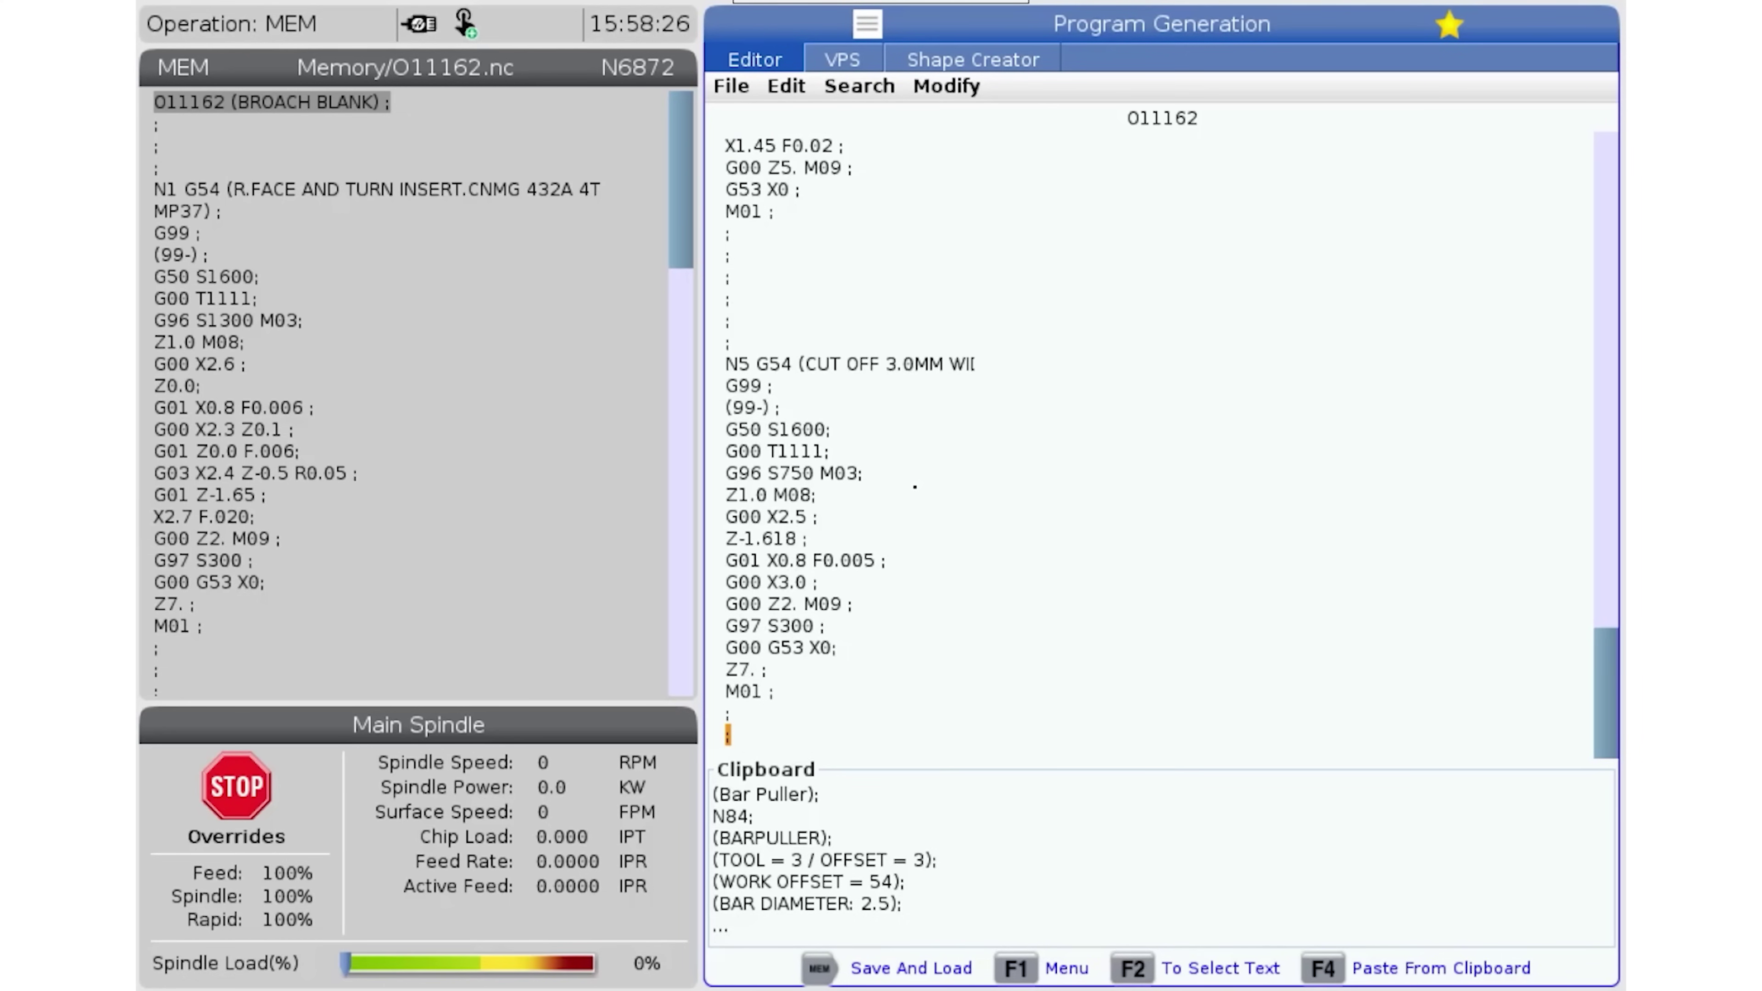
key(F4)
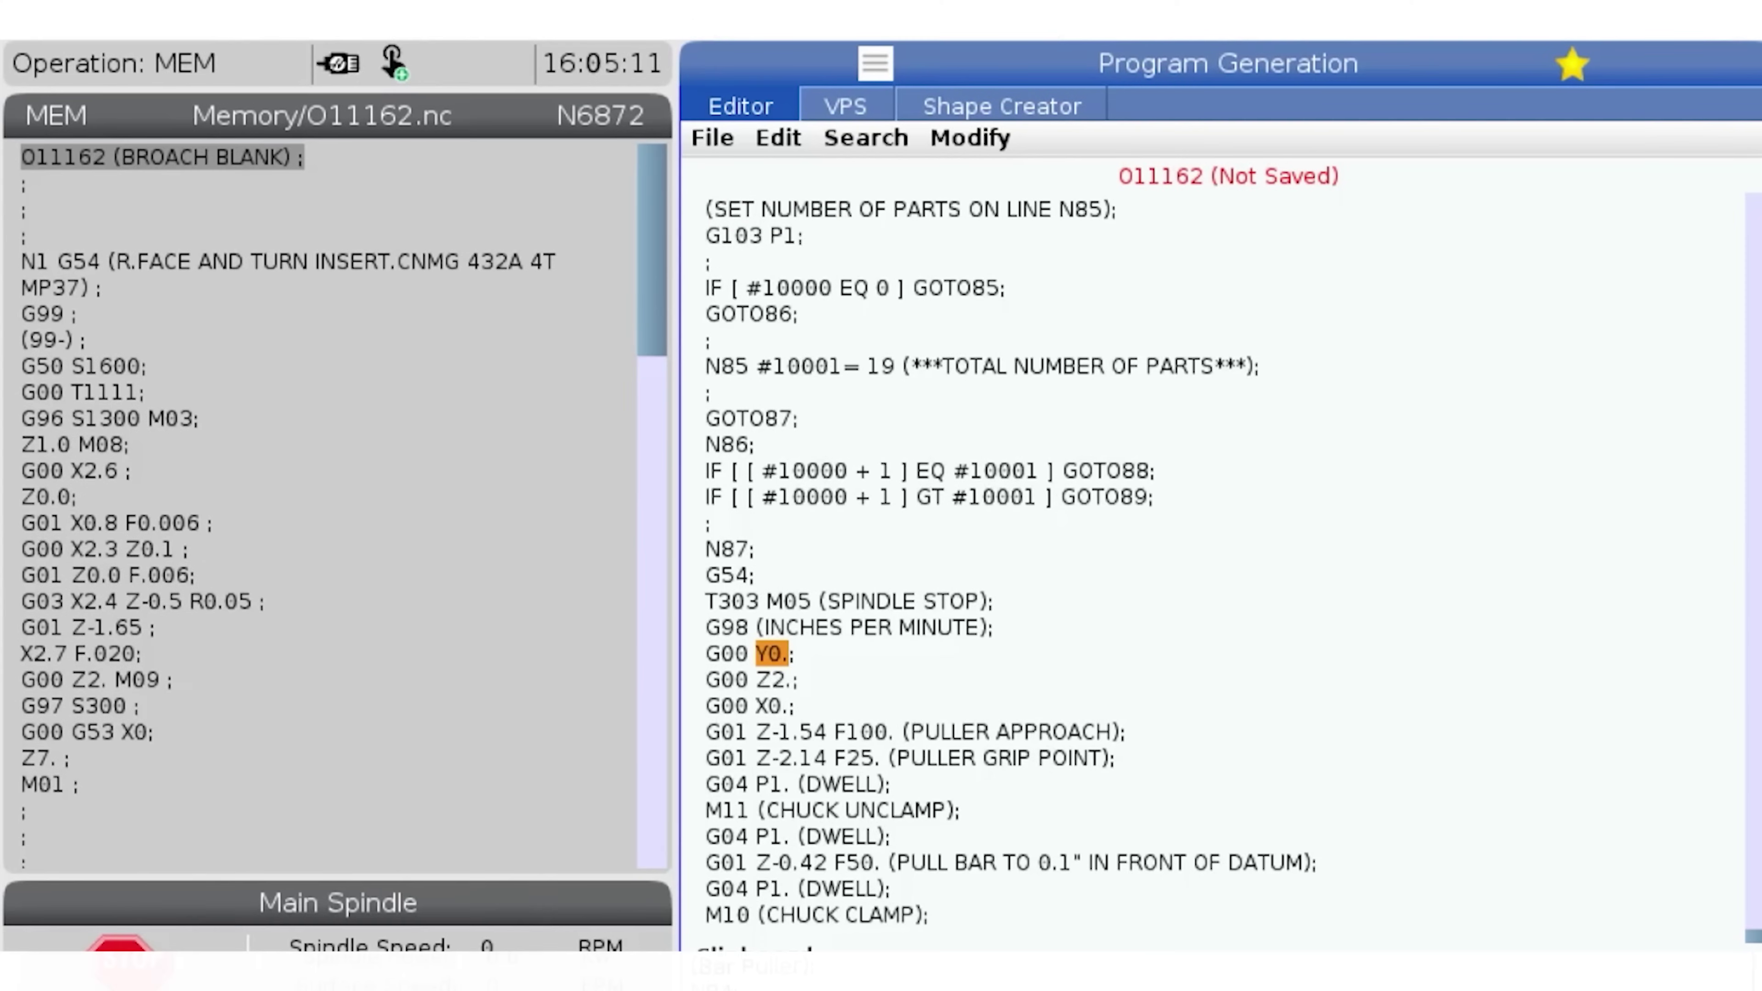
Step: Examine the pasted bar puller code from the Z and X rapid moves to the Z position of the puller grip point
click(773, 679)
click(772, 706)
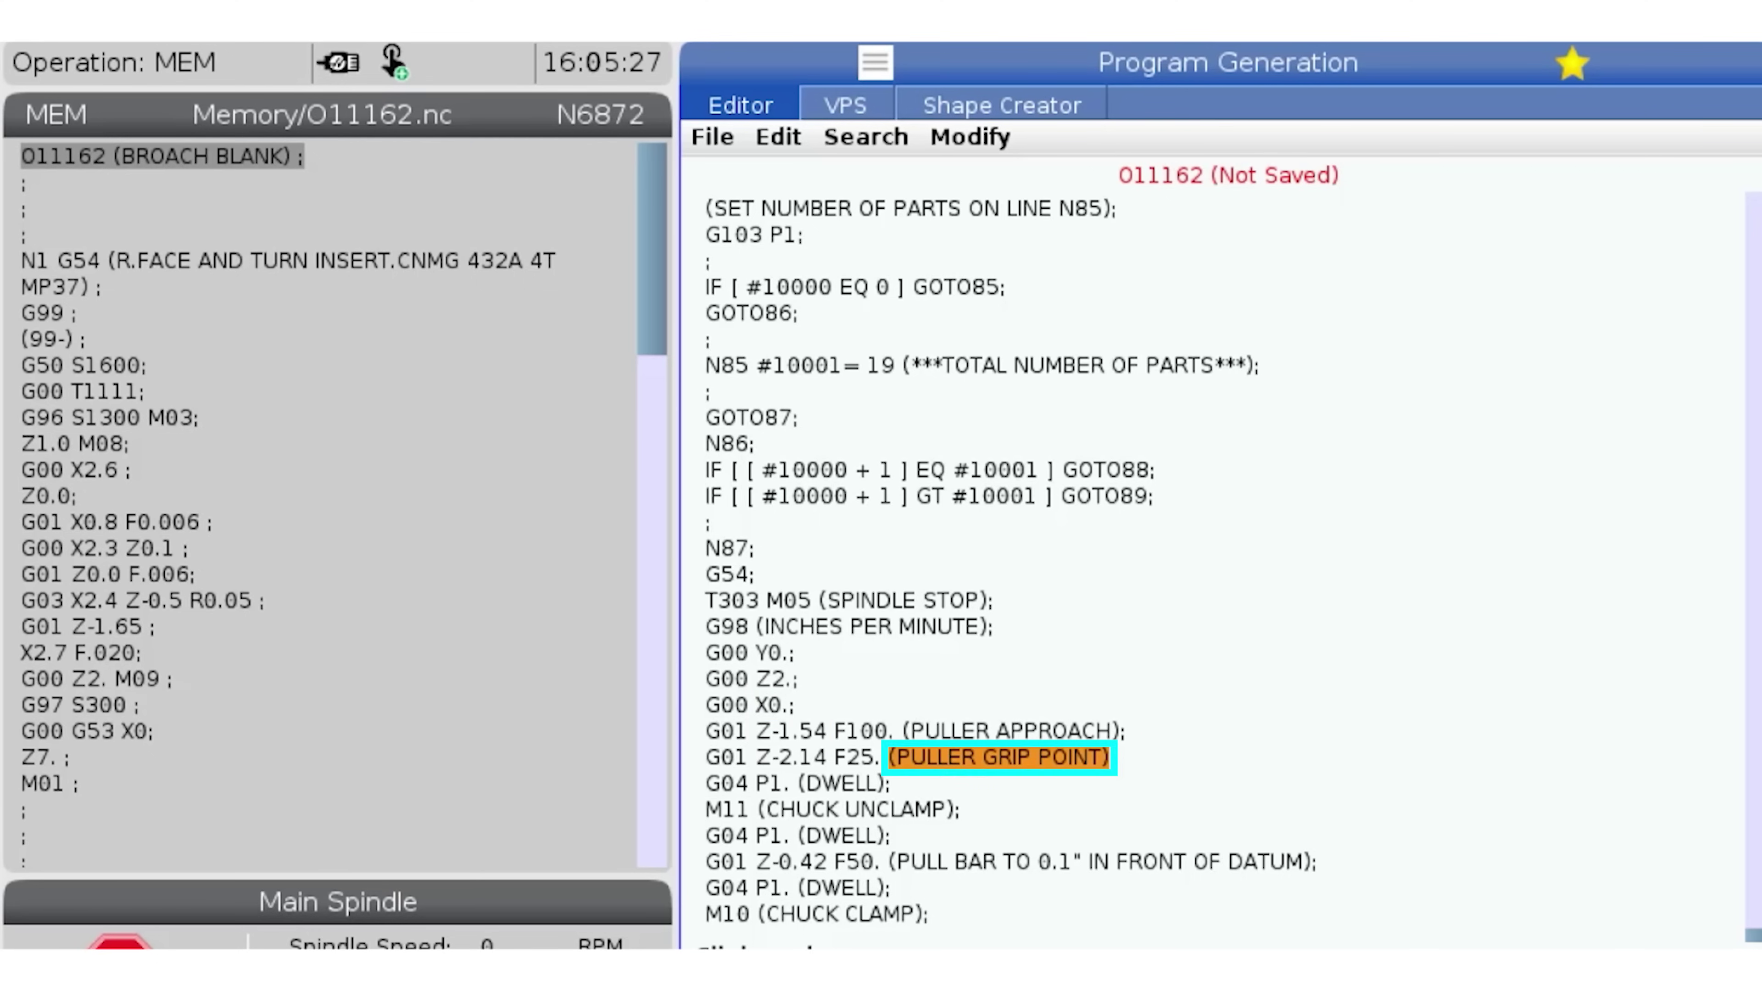
key(Left)
key(Left)
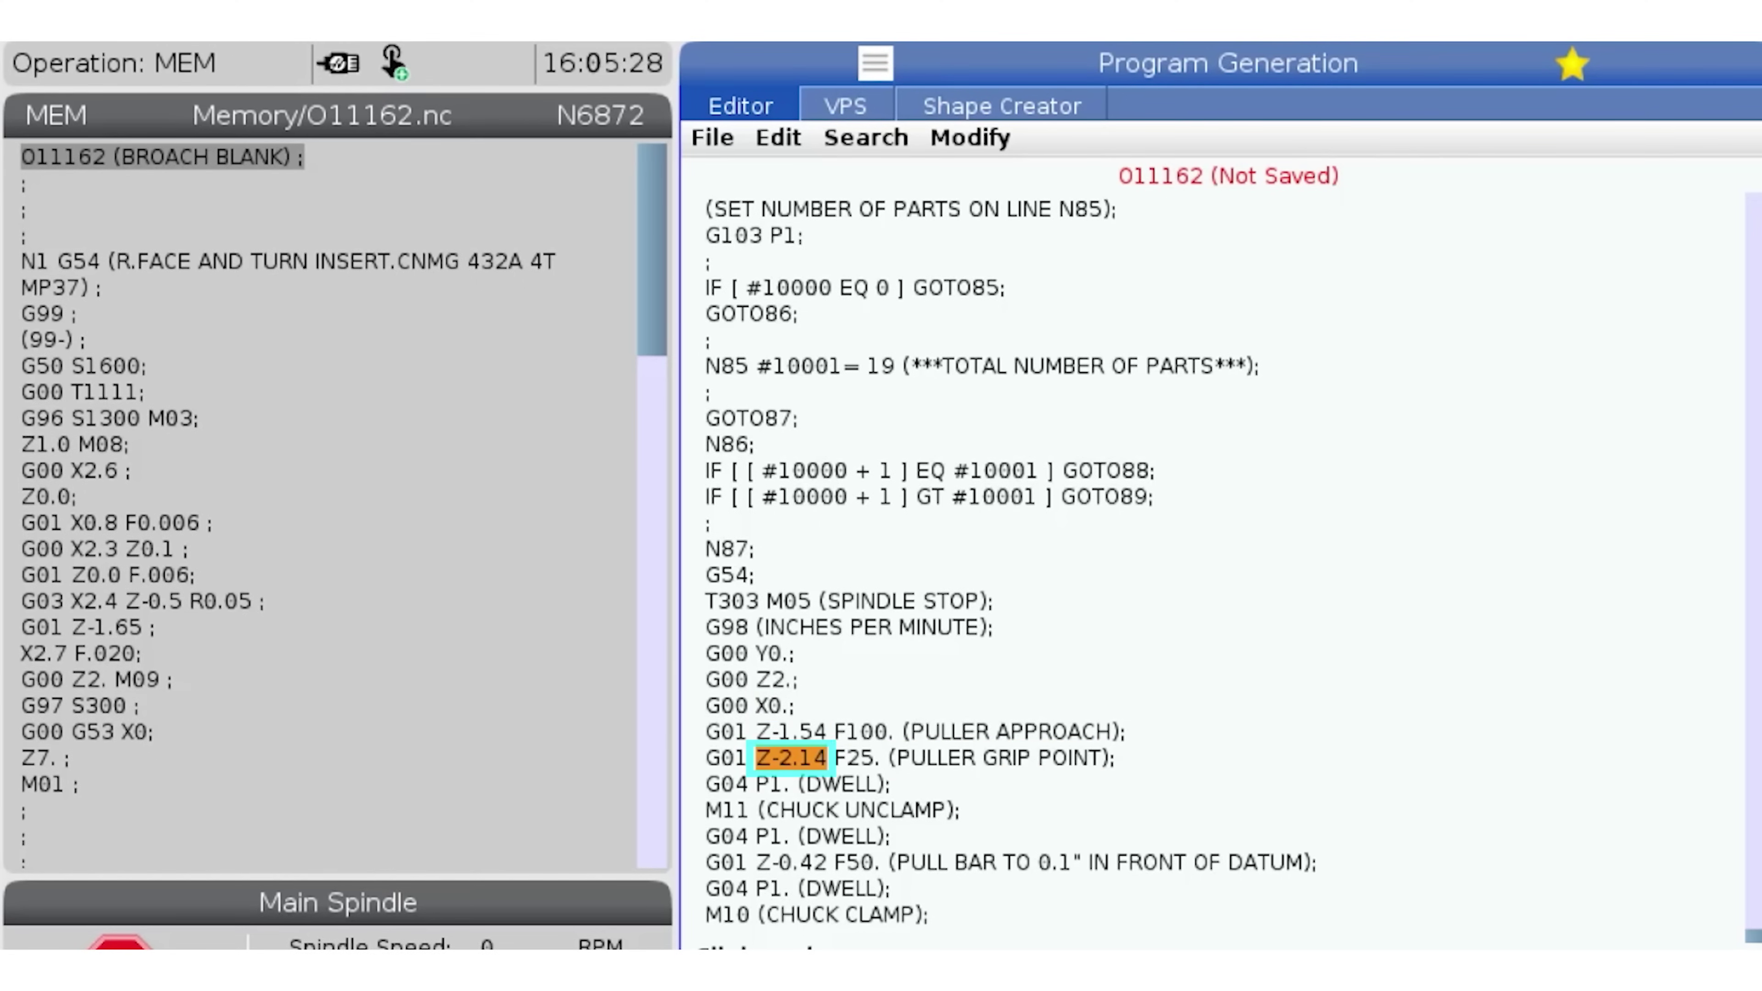